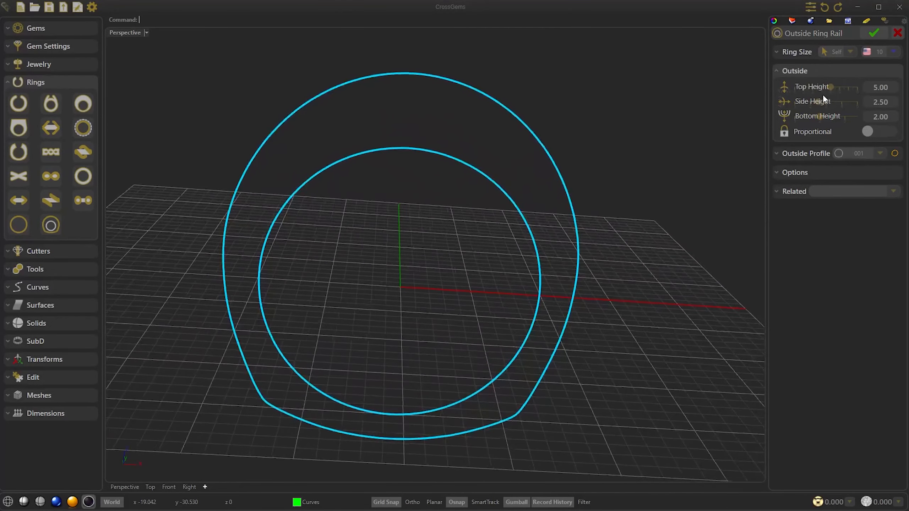
Step: Set the outside ring rail's top height to 3.80, side height to 3.30 and bottom height to 2.40, keeping outside profile 001
drag(831, 87, 830, 117)
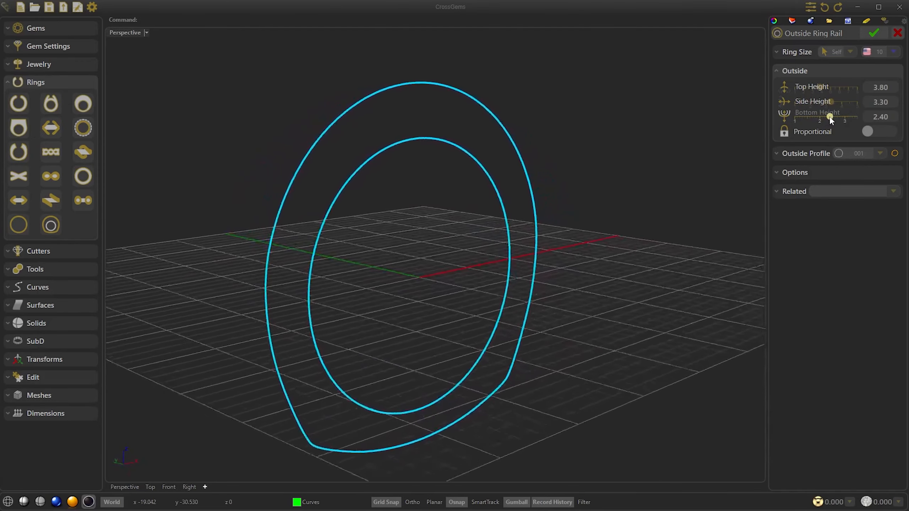
click(856, 154)
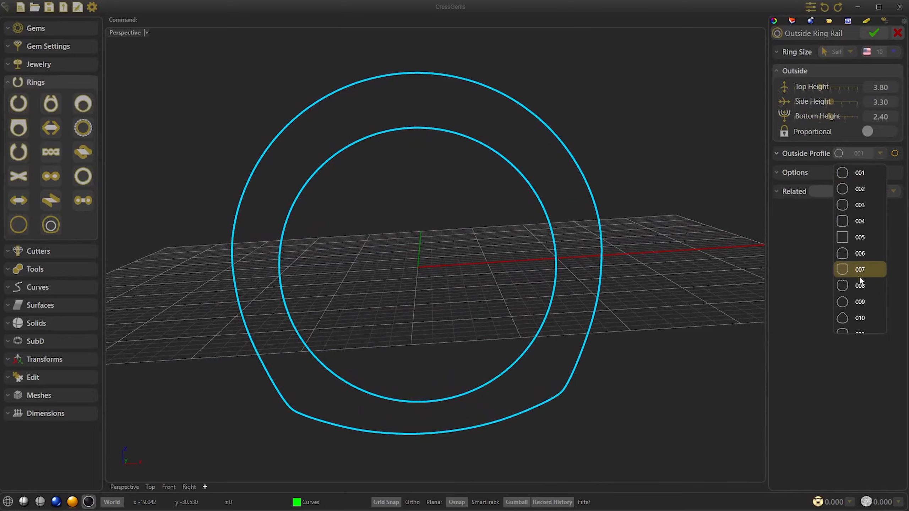
click(751, 174)
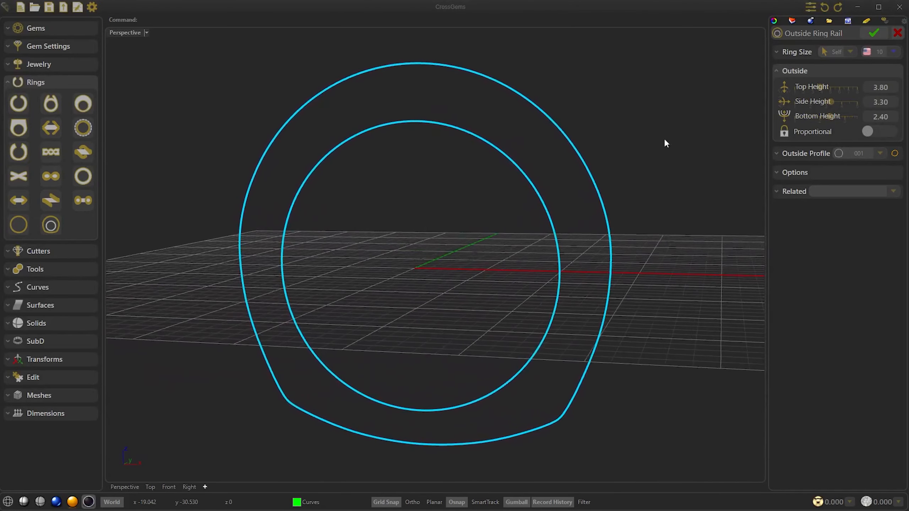
click(865, 32)
click(514, 91)
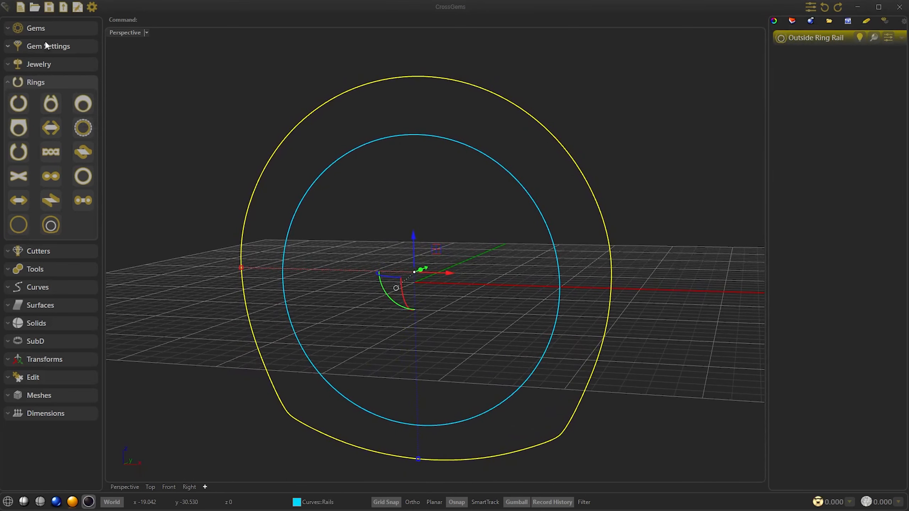
Step: Place a profile on the inner ring rail with Profile Placer and fit it to the outer ring rail as the outside rail
click(35, 269)
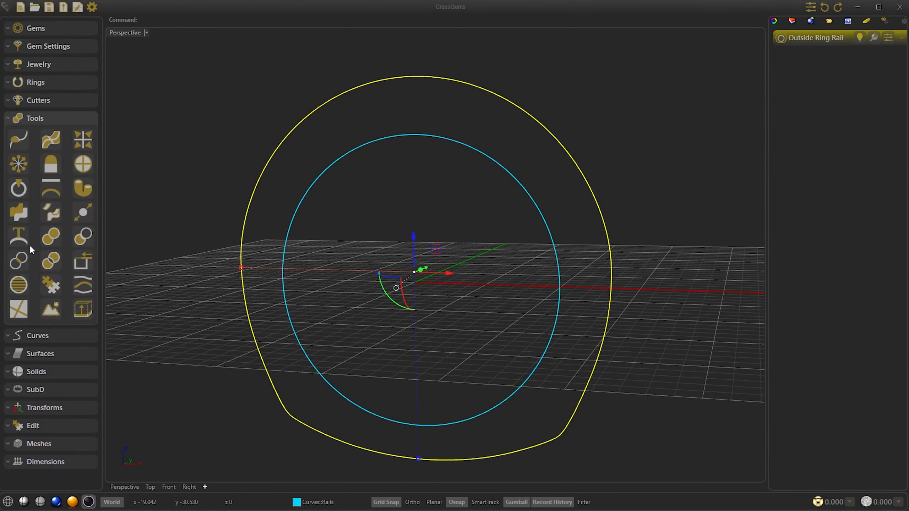
click(22, 144)
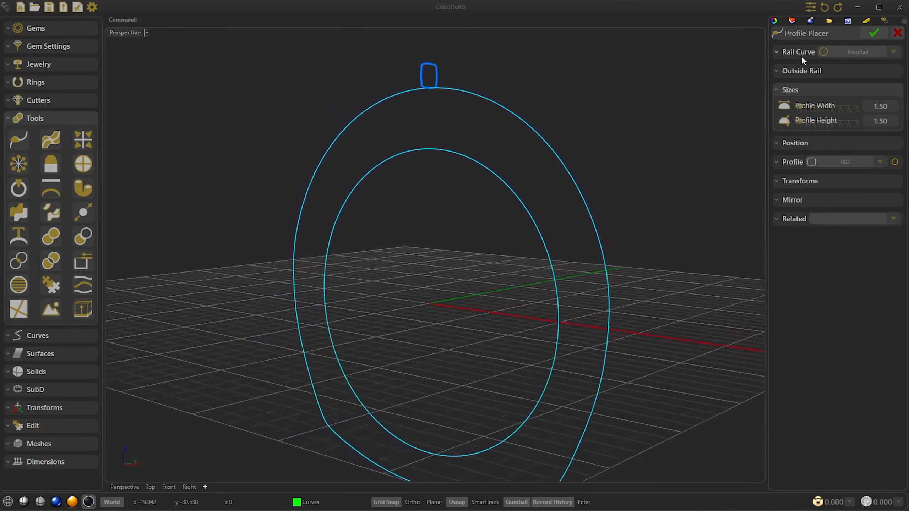
click(801, 56)
click(810, 74)
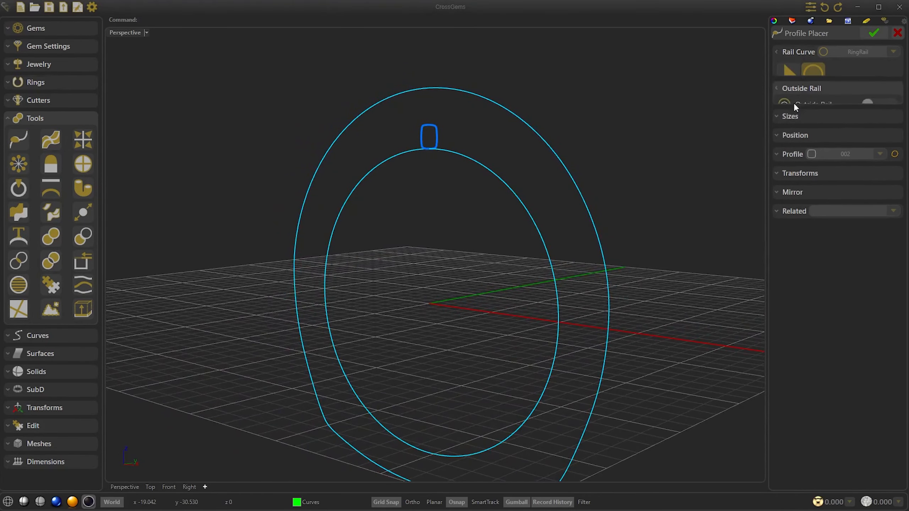
click(878, 87)
click(870, 110)
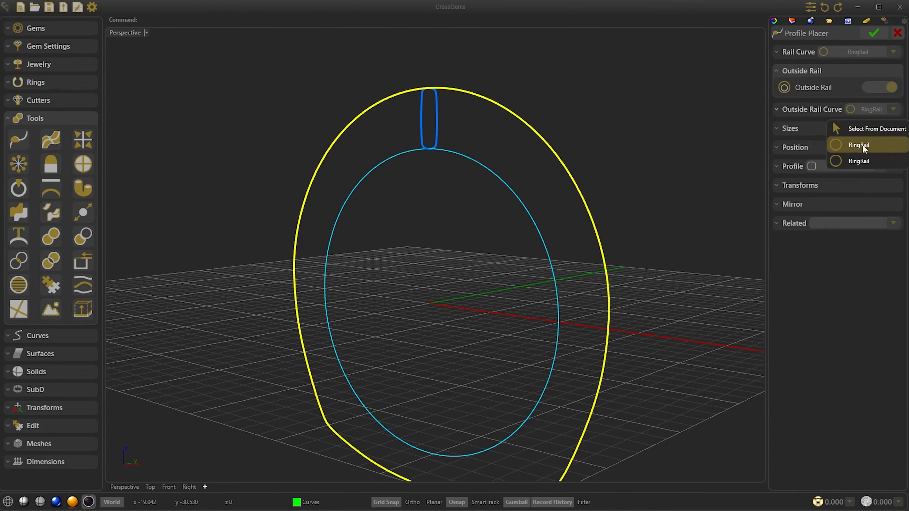
click(863, 145)
right_drag(588, 127, 570, 127)
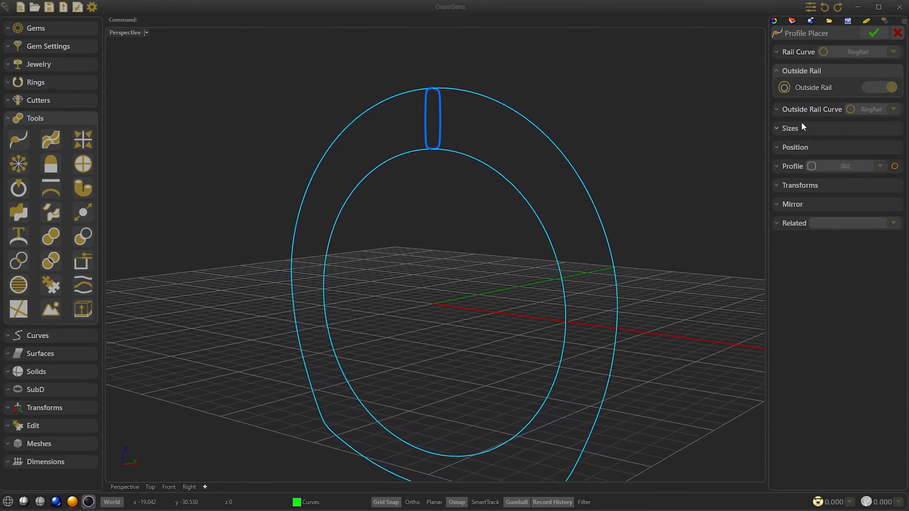
Step: Set the profile width to 3.30 and keep profile shape 002 after trying shape 001
click(802, 124)
drag(802, 125, 808, 127)
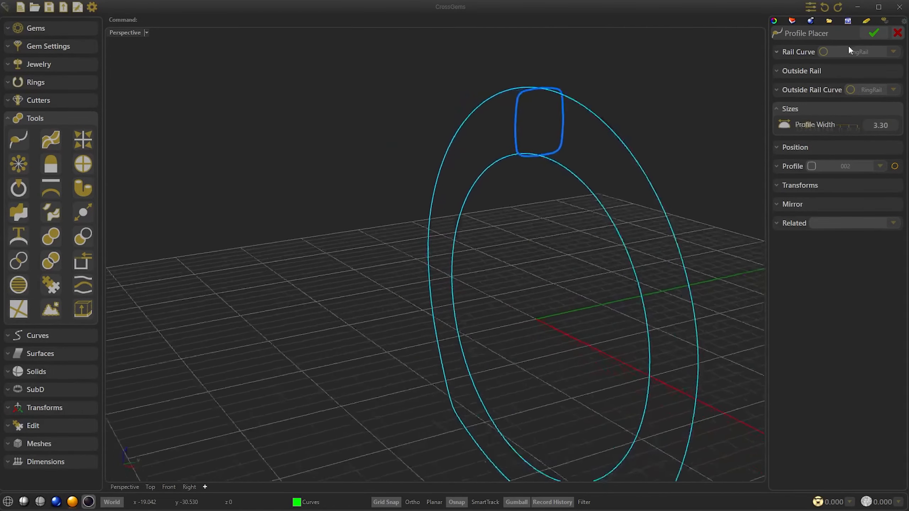
click(856, 163)
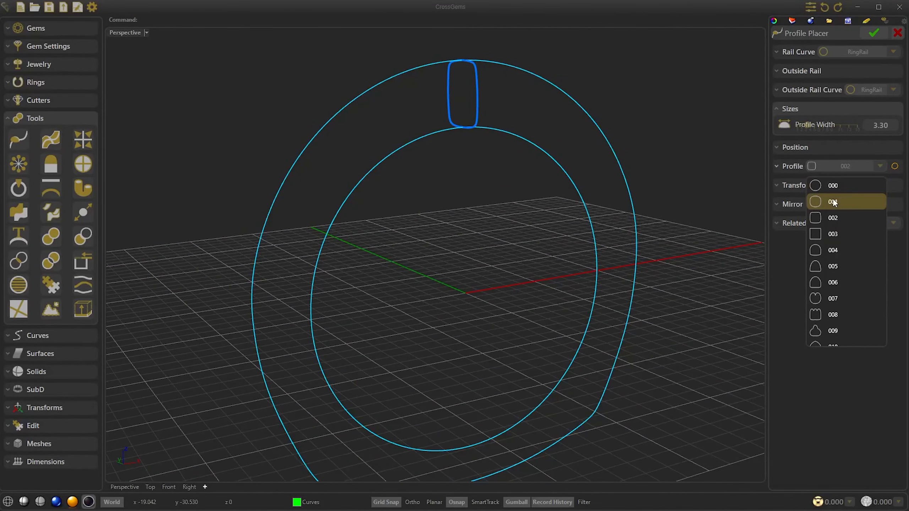
click(834, 202)
click(838, 167)
click(843, 201)
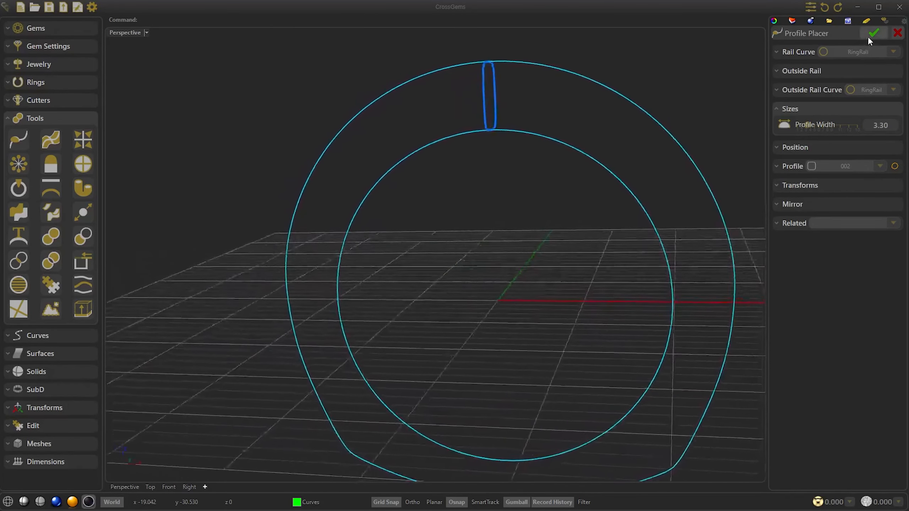
Step: Position the profile at 0.2 on the rail and mirror it horizontally to the opposite side of the ring
click(815, 144)
drag(800, 143, 804, 144)
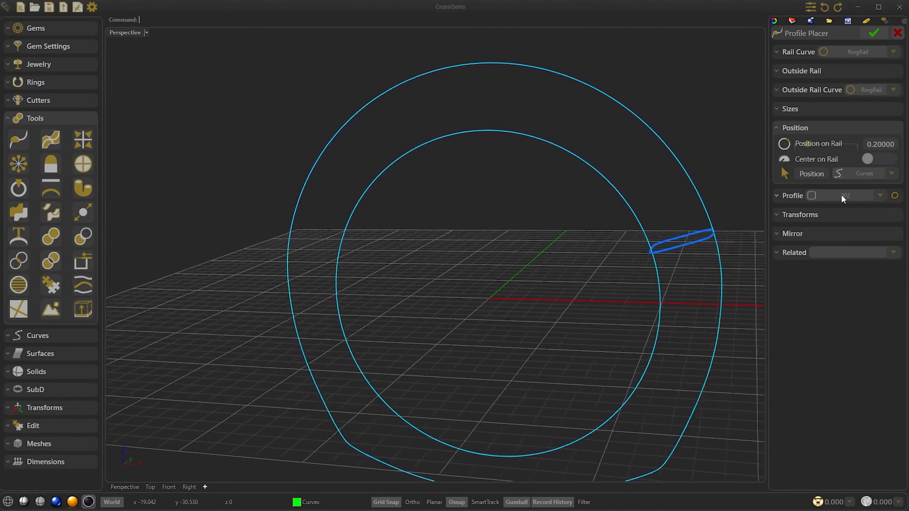
click(872, 34)
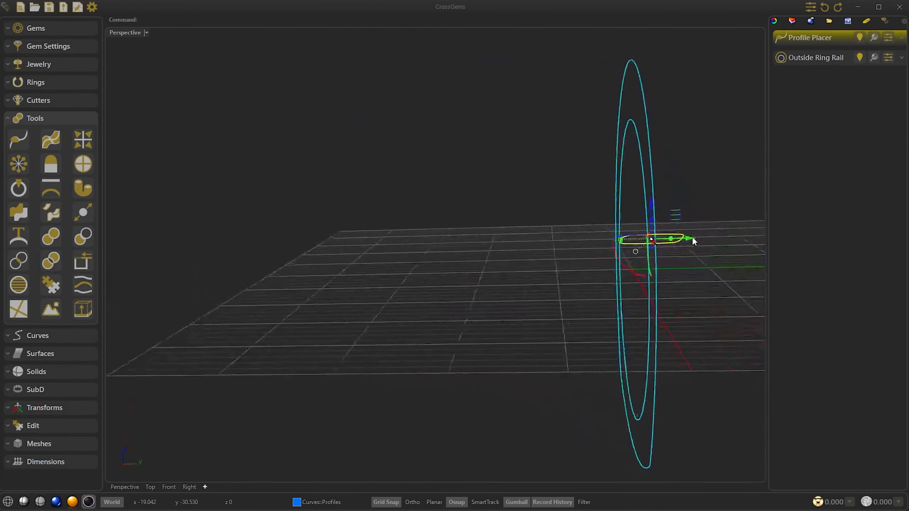
click(79, 138)
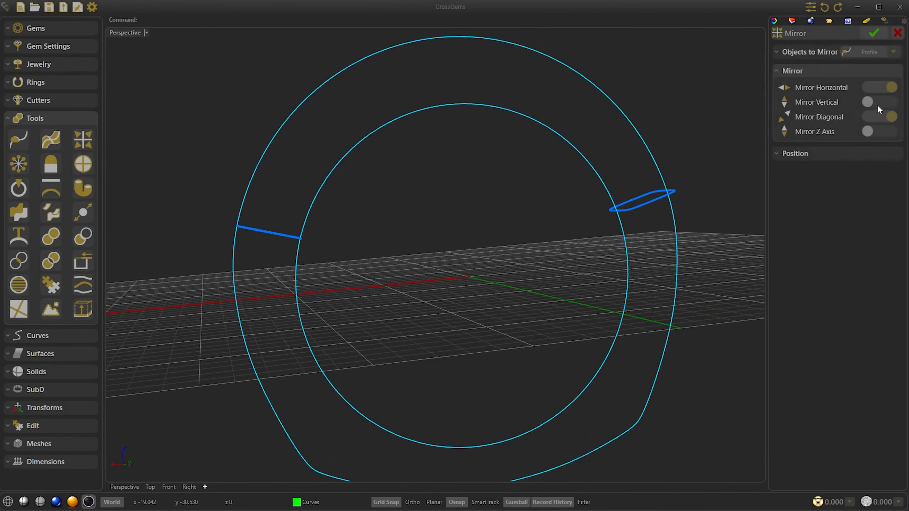
click(873, 33)
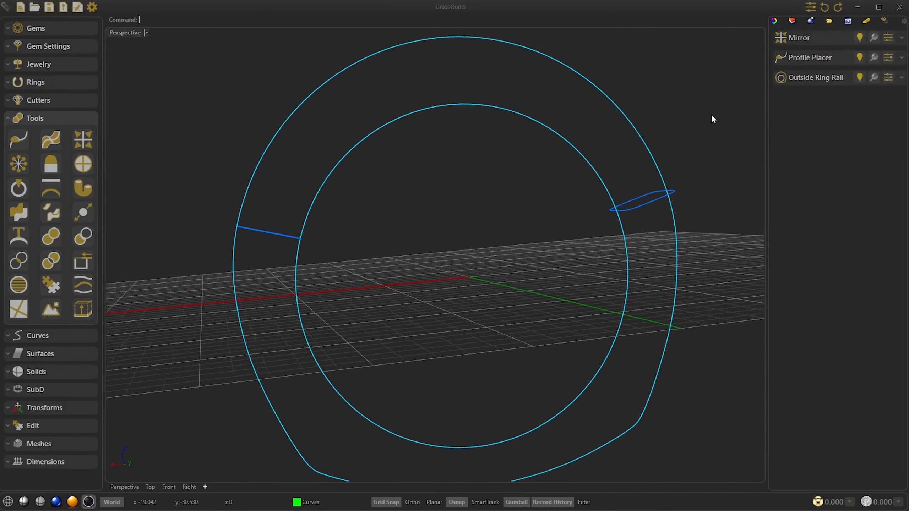
Step: Set up an Auto Sweep along the inner ring rail using both the placed profile and its mirrored copy
click(57, 141)
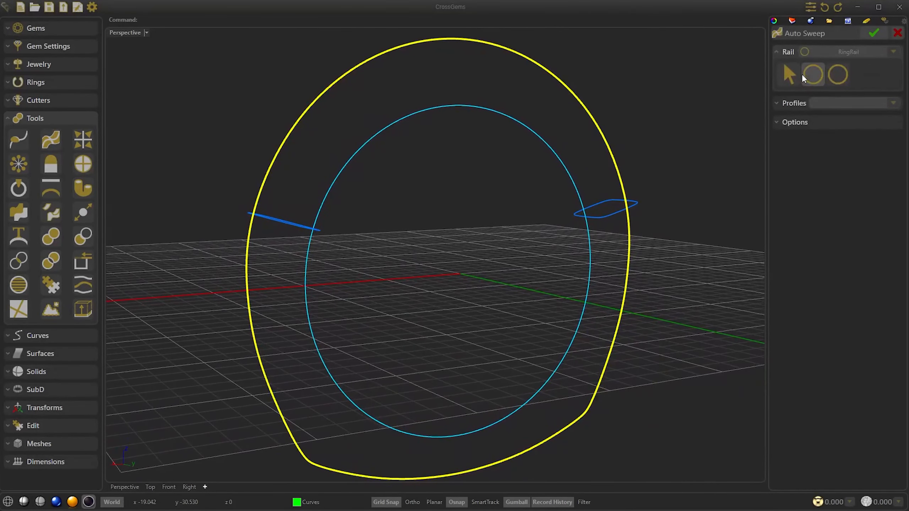
click(836, 75)
click(793, 103)
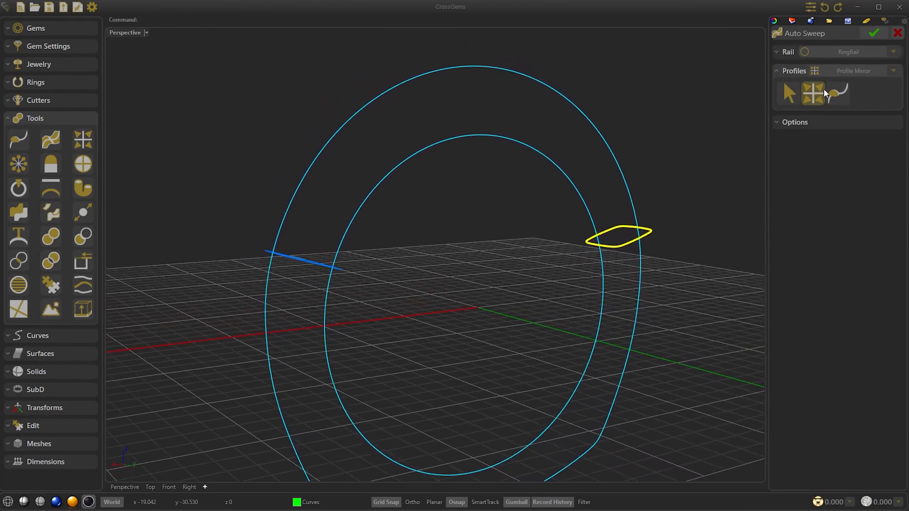
click(835, 95)
Step: Enable Sweep 2 with the outer ring rail as the second rail and complete the ring band sweep
click(795, 122)
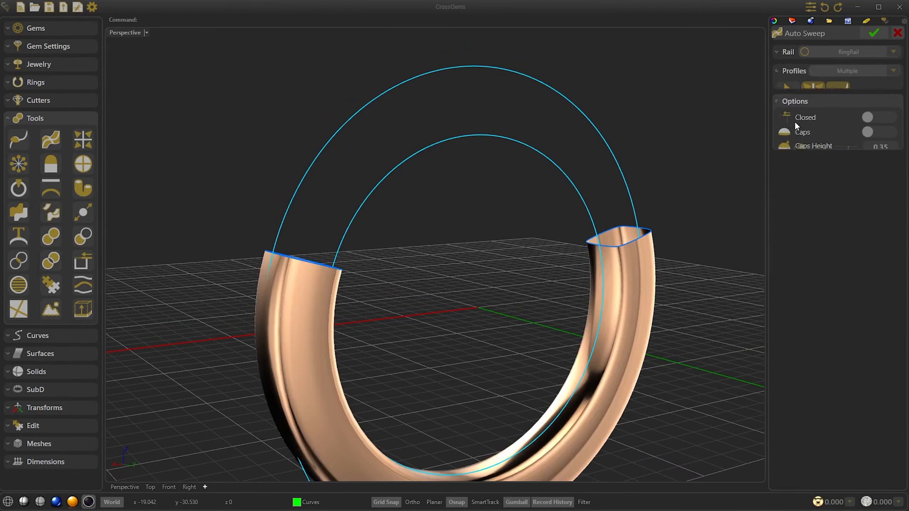
click(877, 150)
click(864, 172)
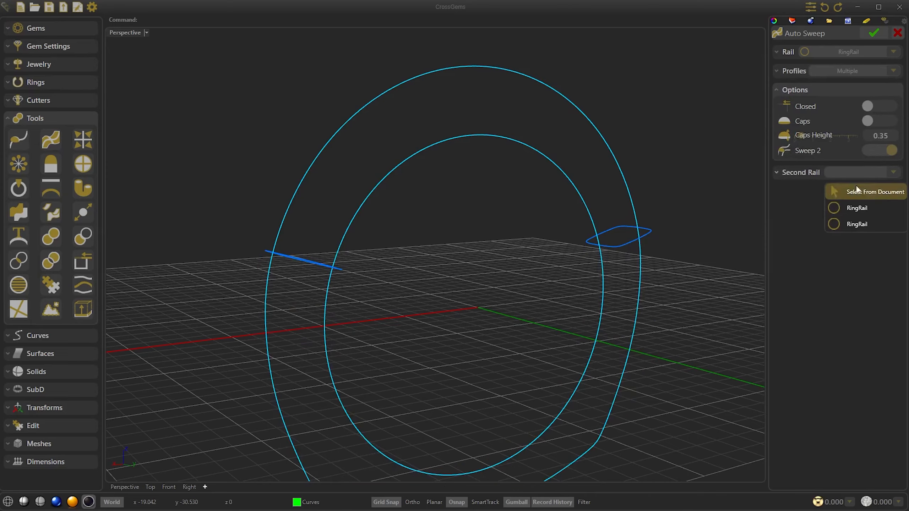
click(847, 215)
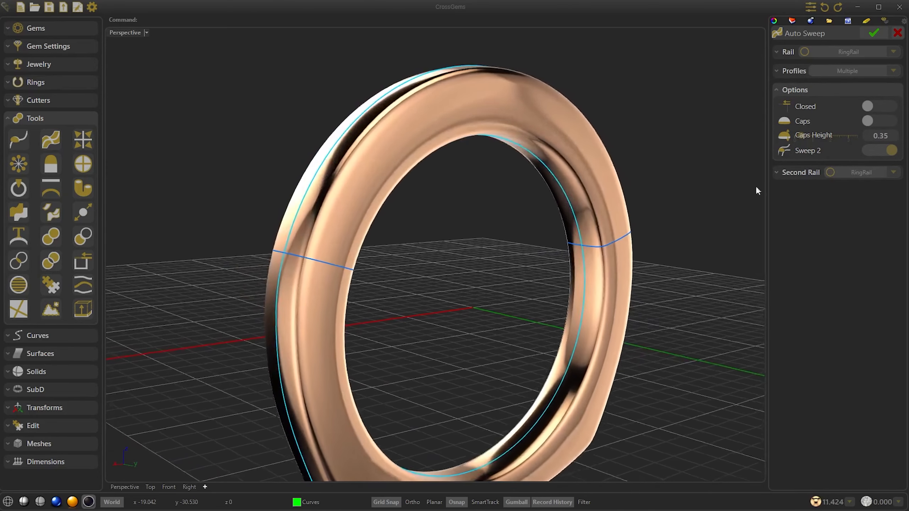
right_drag(687, 121, 686, 121)
key(Return)
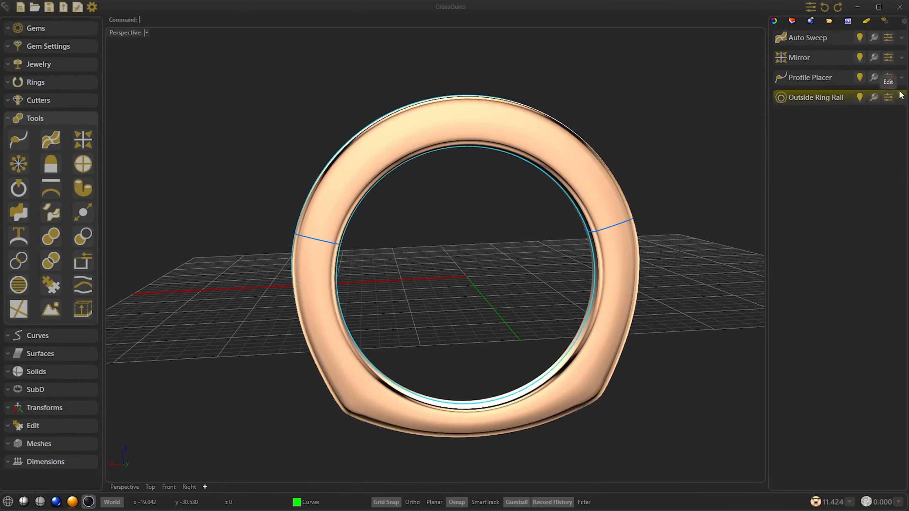
Step: Try outside profiles 002, 005 and 010 on the existing outside ring rail
click(889, 98)
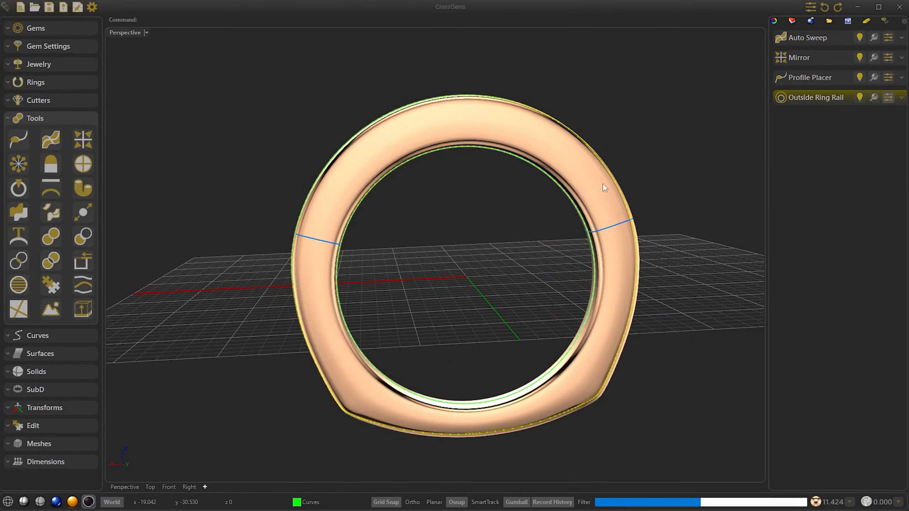
click(863, 153)
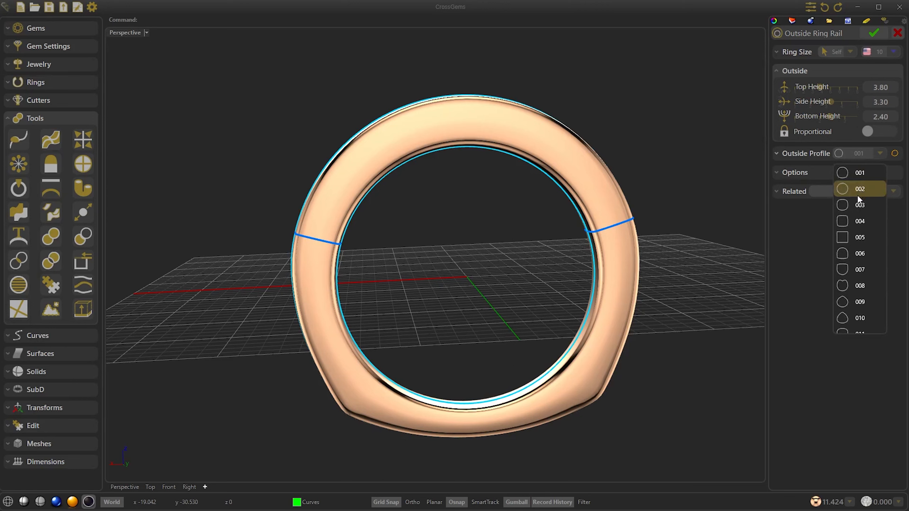
click(858, 189)
click(859, 155)
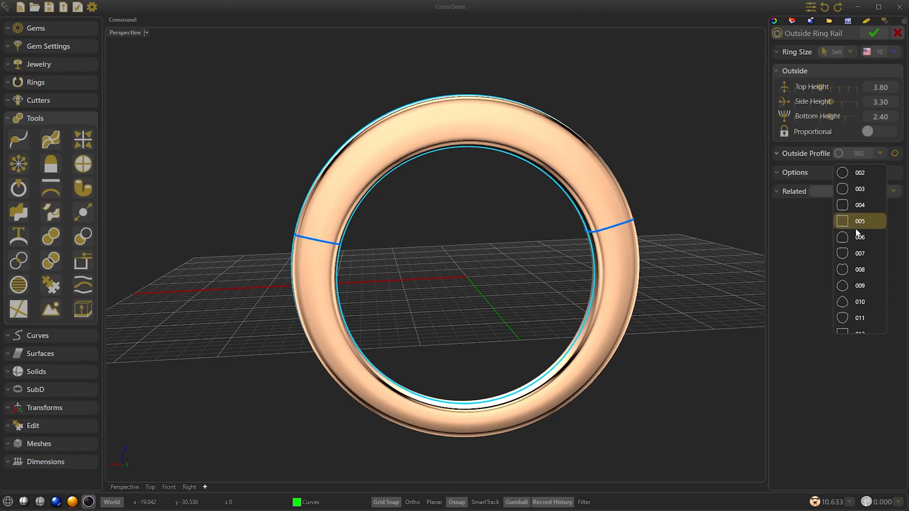
click(859, 221)
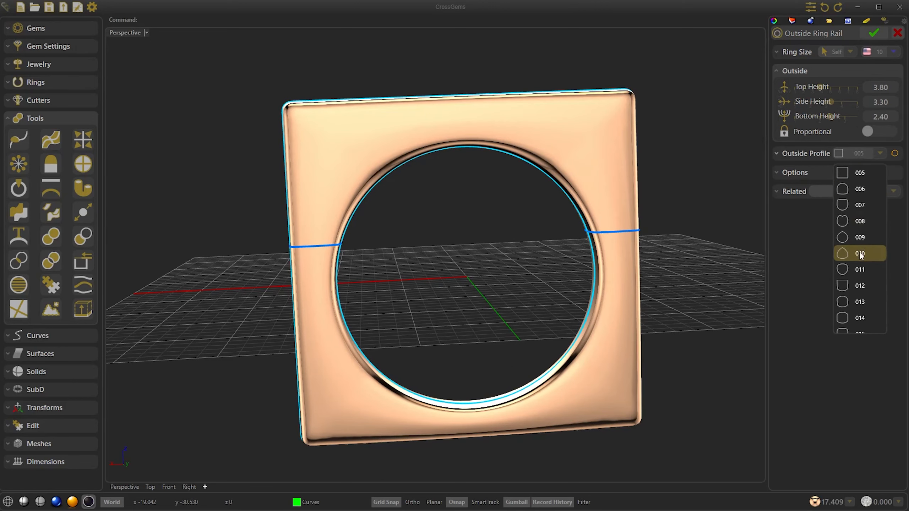
click(861, 254)
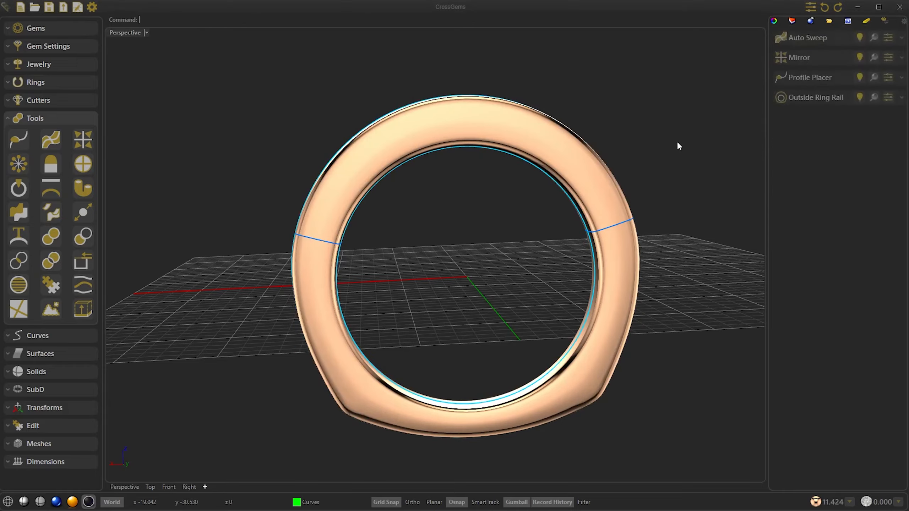
Step: Lay gems along the outer ring rail with Gems on Curve, using the swept band as the object they sit on
right_drag(680, 114, 62, 27)
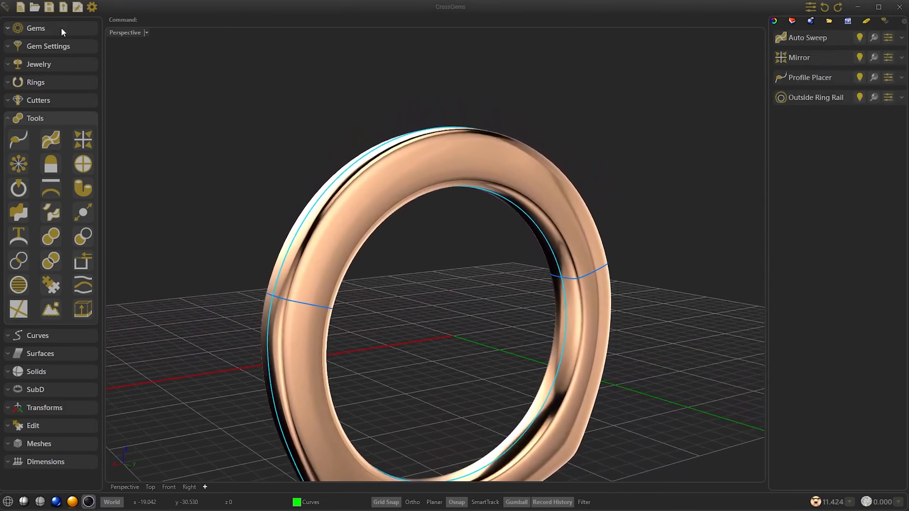
click(61, 28)
click(27, 74)
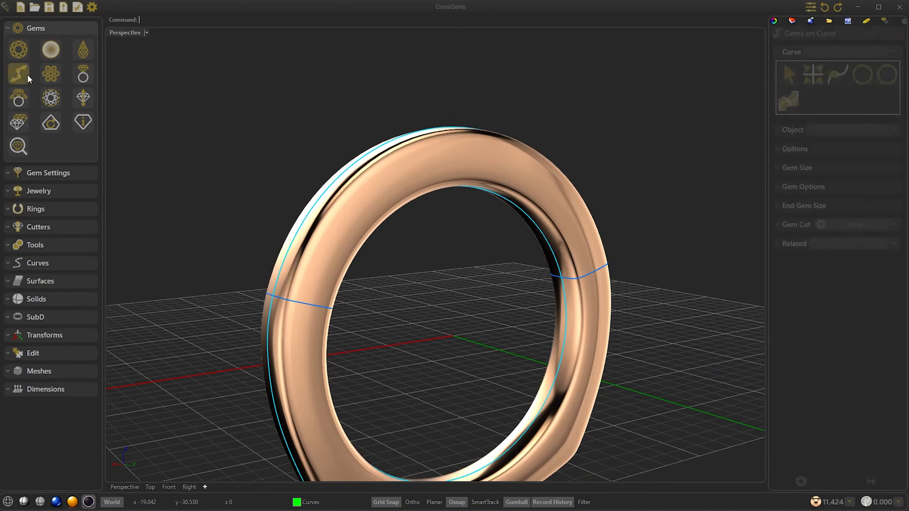
click(863, 74)
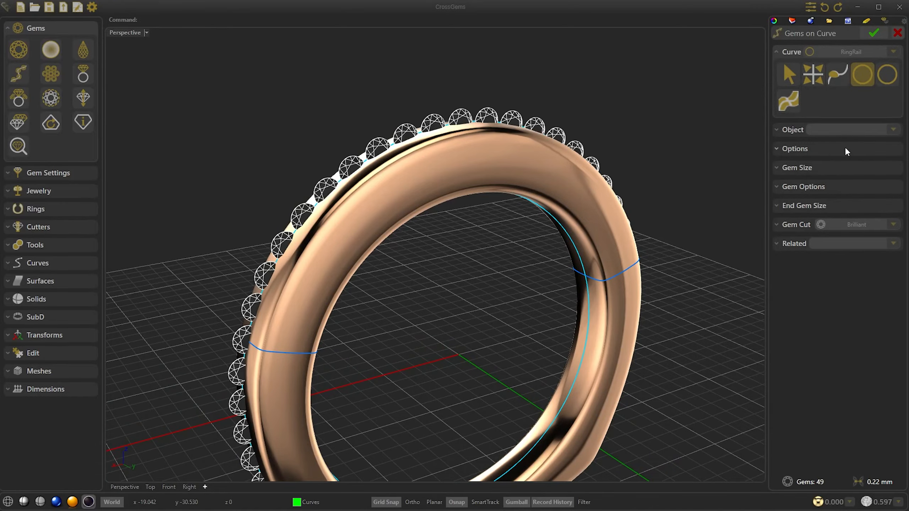
click(791, 128)
click(814, 93)
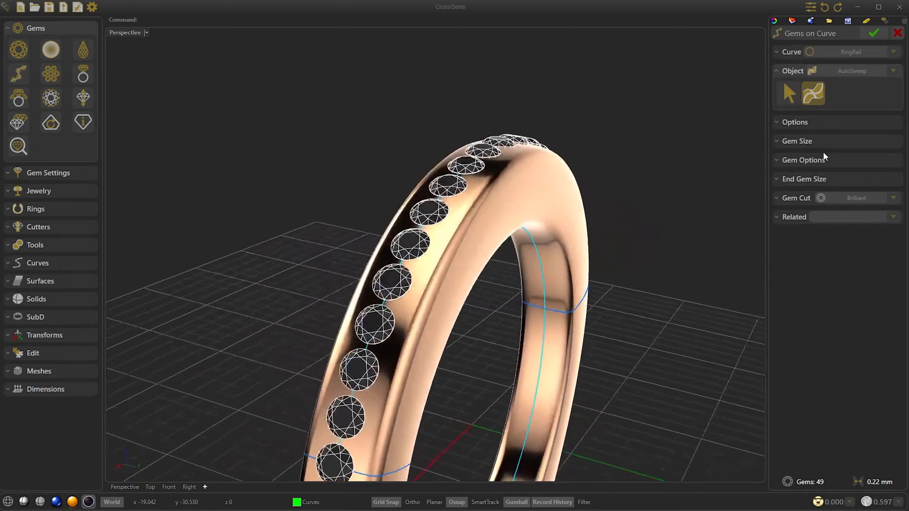
Step: Limit the gem row to the upper part of the band with Both Sides off, start point 0.8 and end point 0.4
click(803, 123)
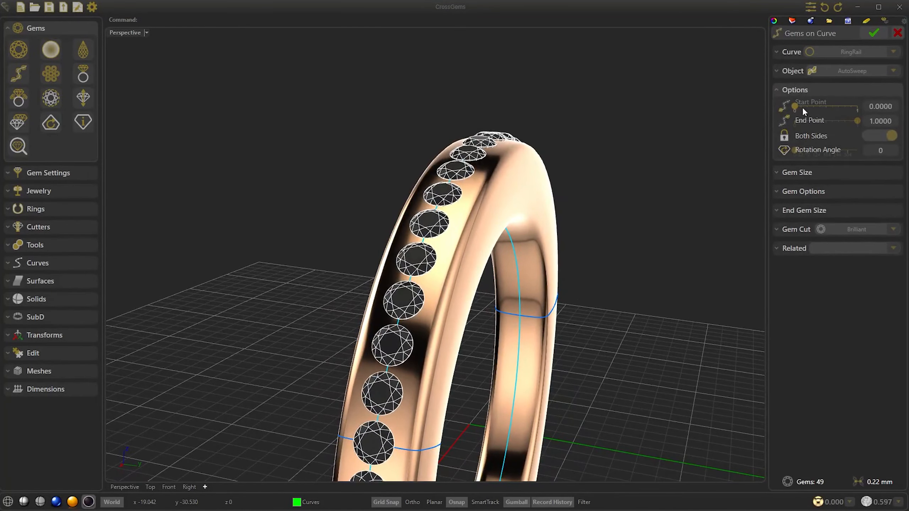
drag(793, 106, 847, 108)
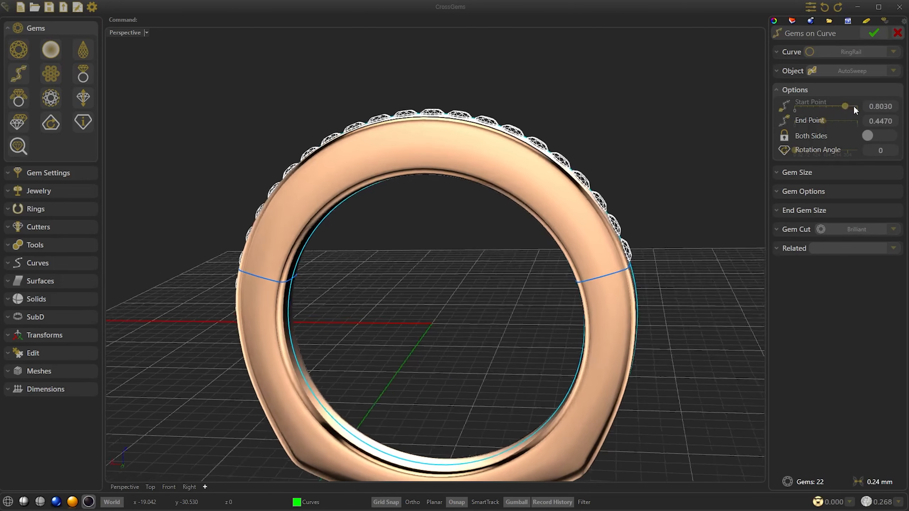
scroll(879, 112, up, 1)
drag(823, 121, 820, 121)
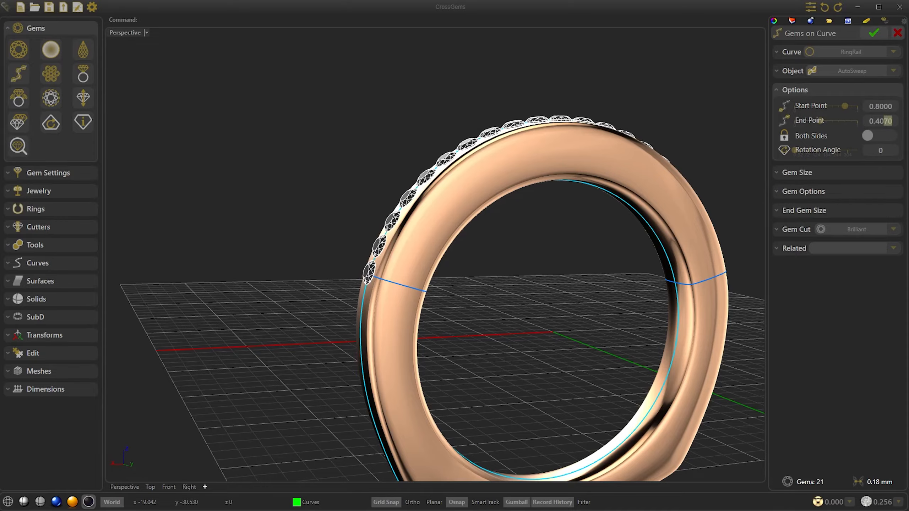
key(Return)
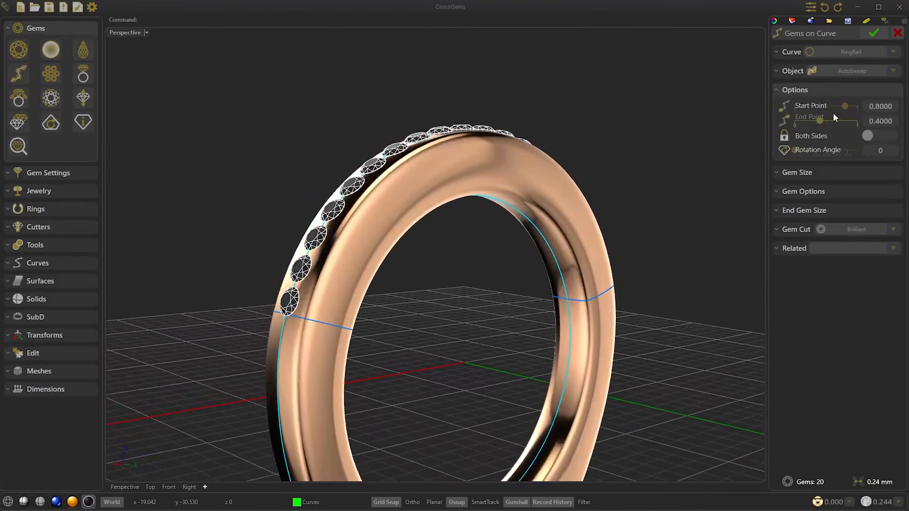
Step: Set the gem length and width to 1.80 with gem placement at Table, and finish the gem row
click(809, 171)
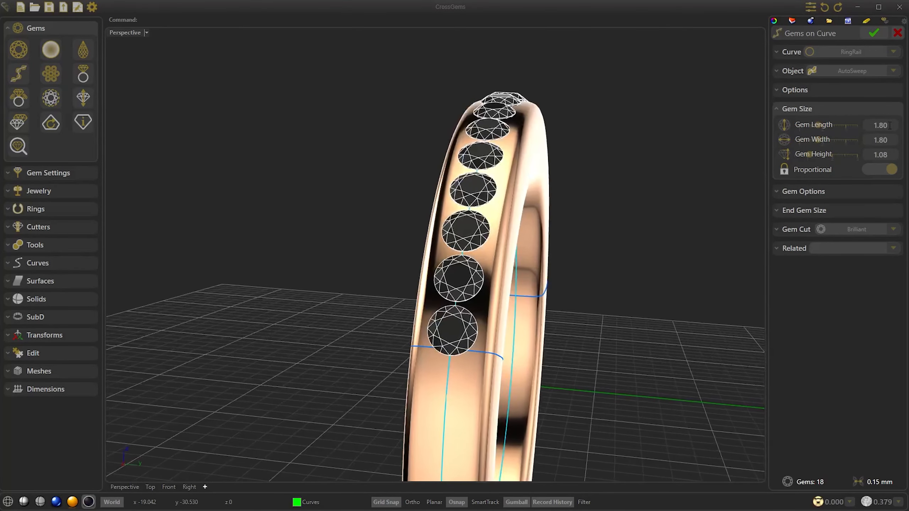
click(816, 191)
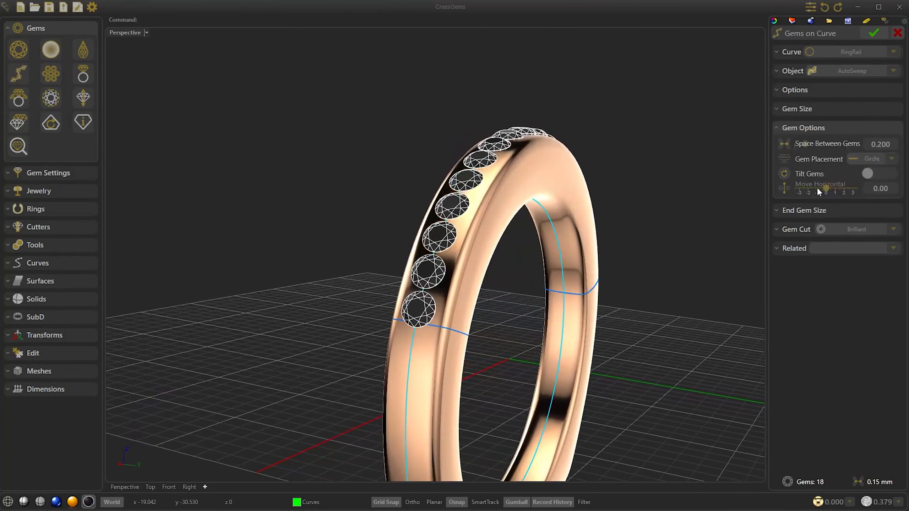
click(885, 158)
click(879, 195)
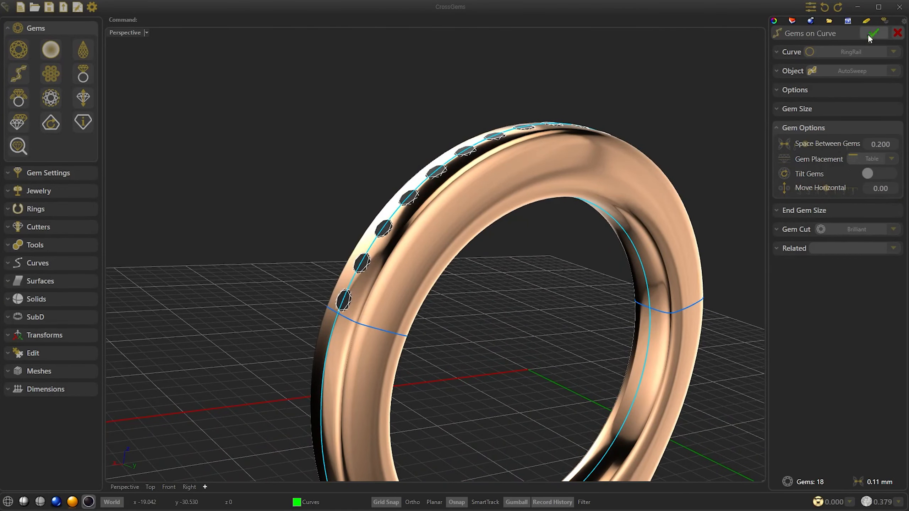
click(872, 33)
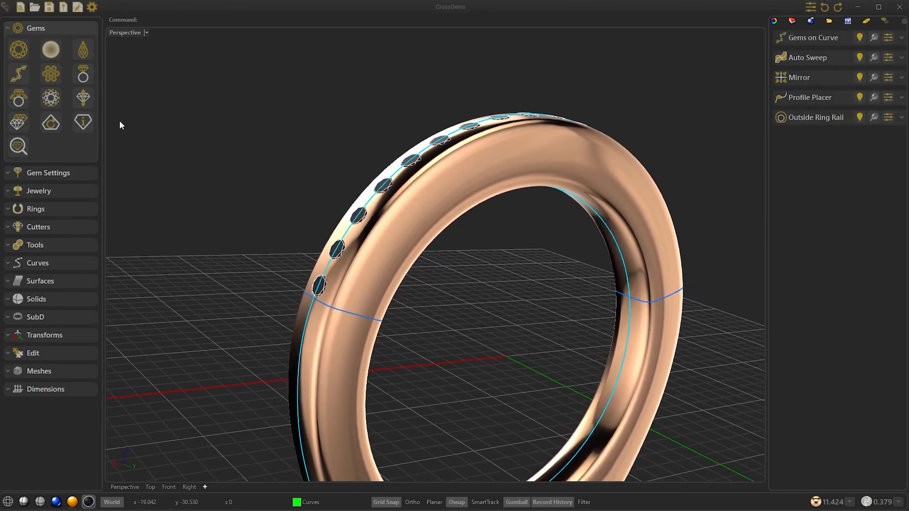
Step: Add a Prongs Row to the gems, using the wireframe display to set the prong depth to 2.30
click(70, 174)
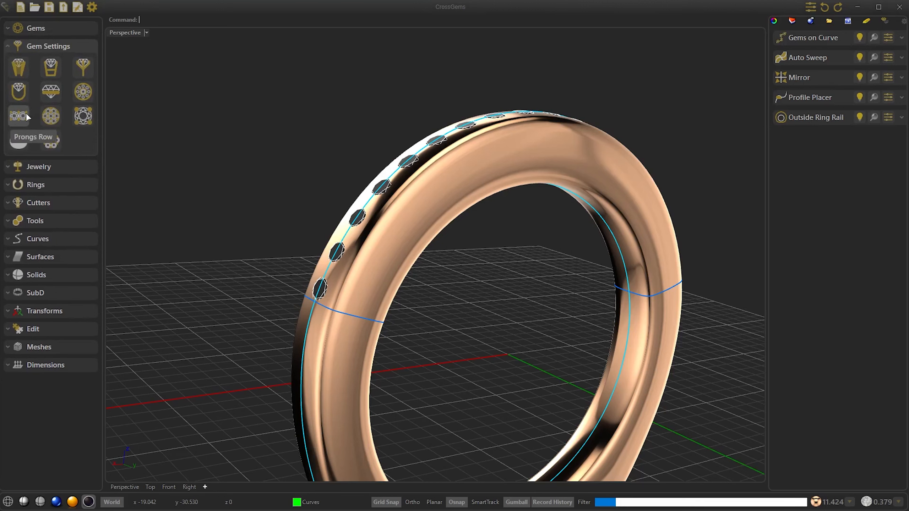
click(26, 113)
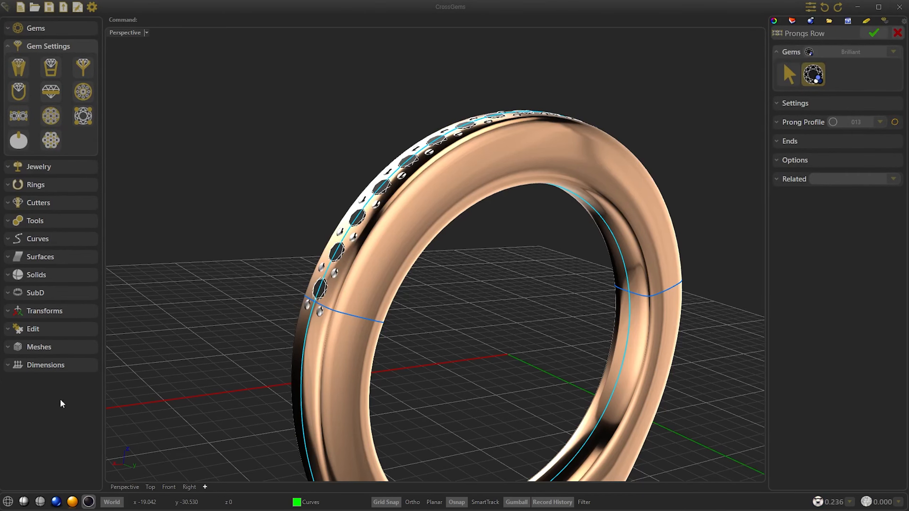
click(8, 502)
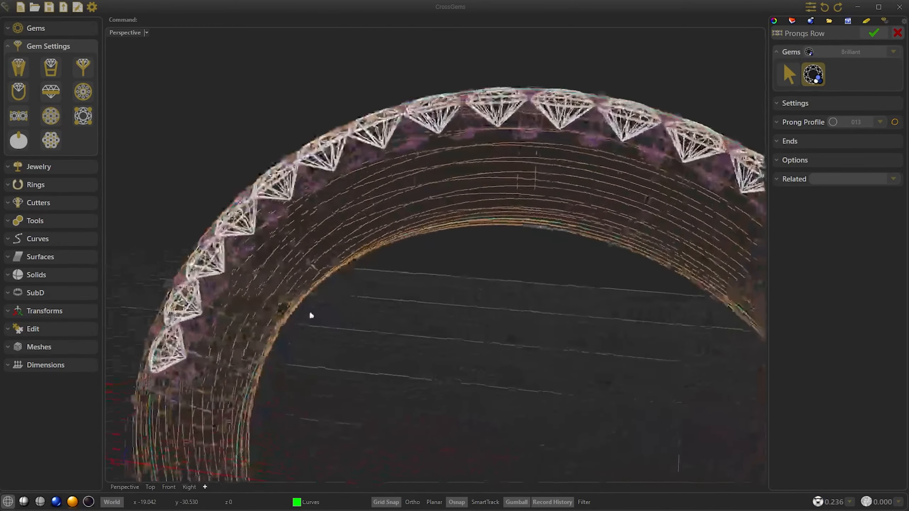
right_drag(310, 315, 527, 163)
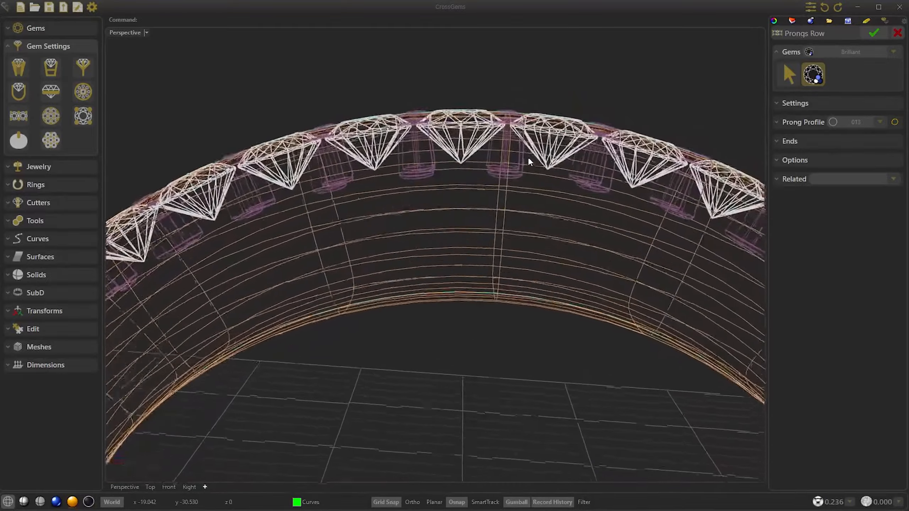
click(819, 101)
drag(805, 133, 833, 133)
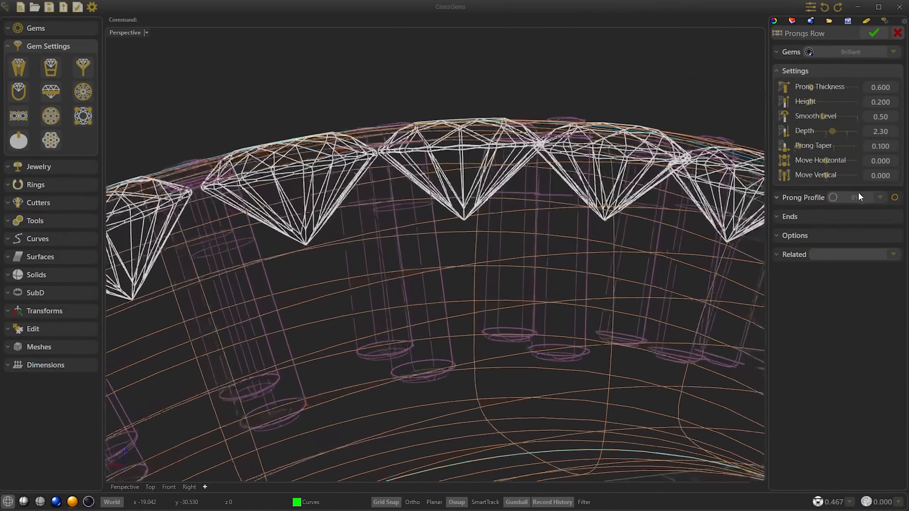
click(873, 33)
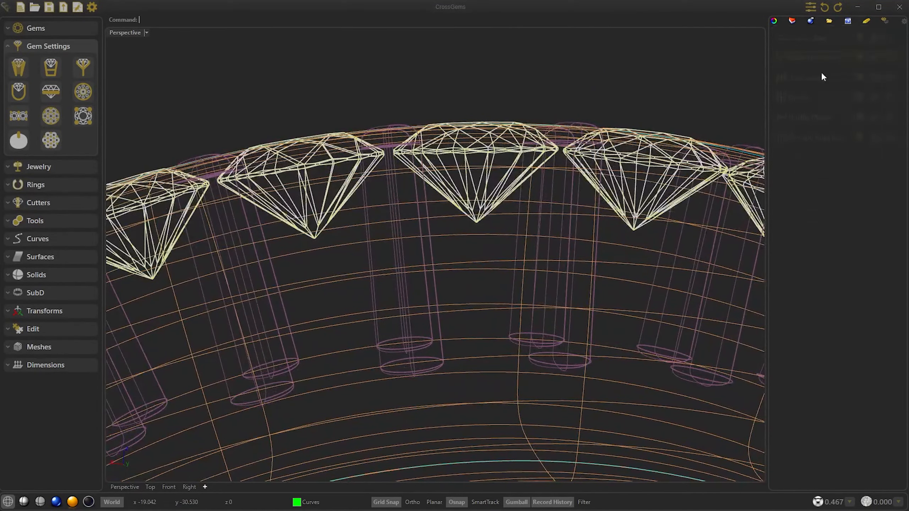
Step: Create a Channel Cutter along the gem row with a lateral distance of 0.100
click(41, 205)
click(57, 124)
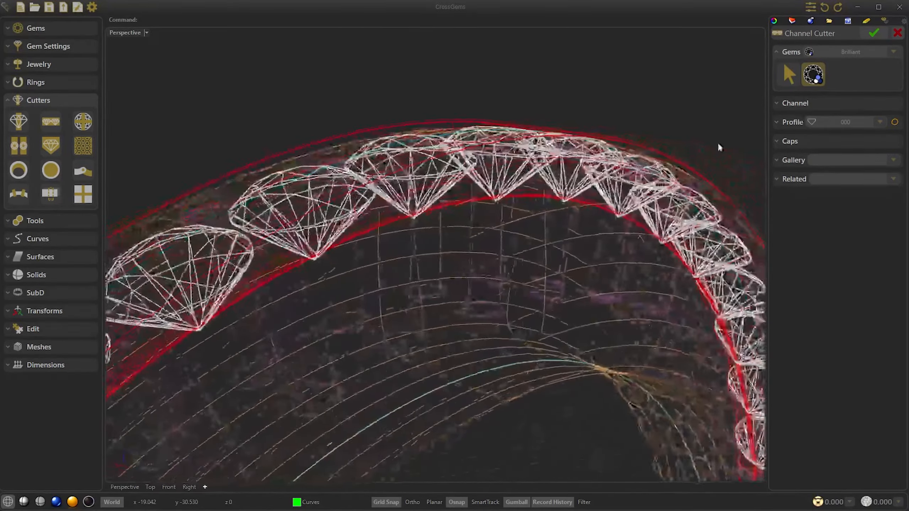
click(829, 103)
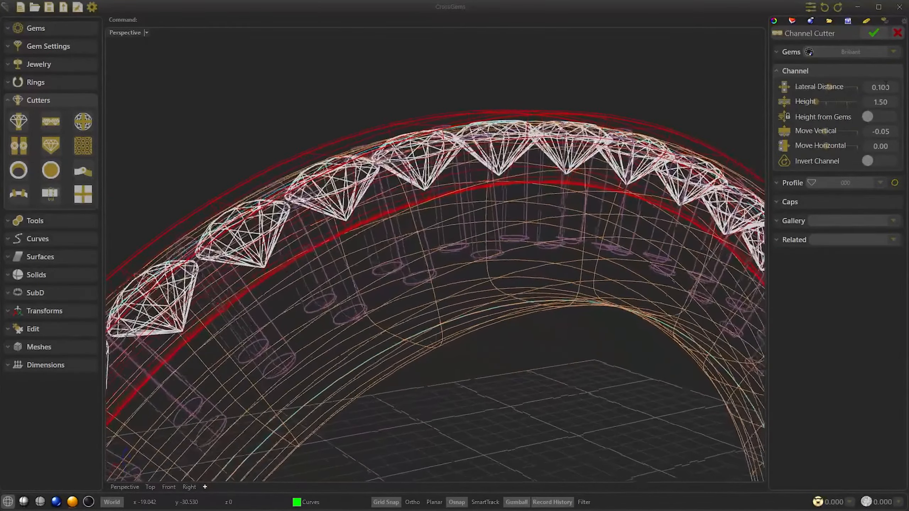
click(875, 33)
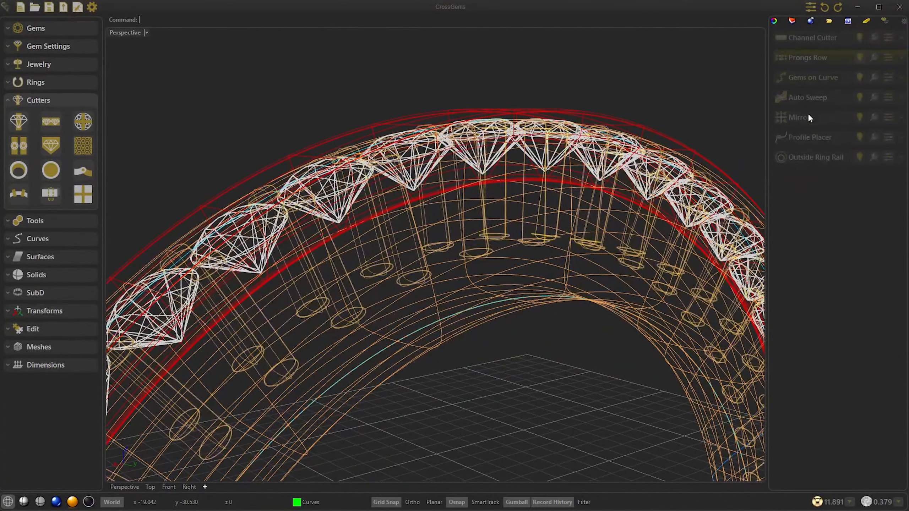
Step: Duplicate the channel cutter and shift the copy vertically by -1.30, below the gems
click(902, 38)
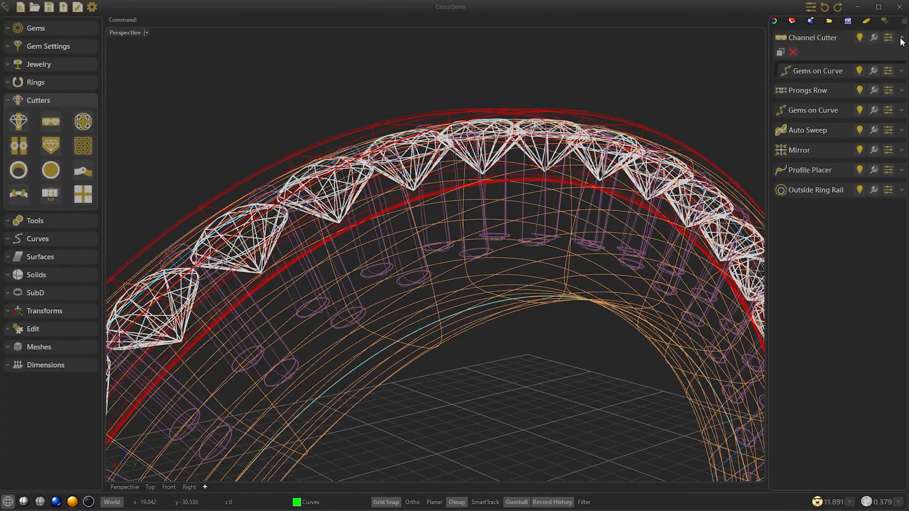
click(781, 52)
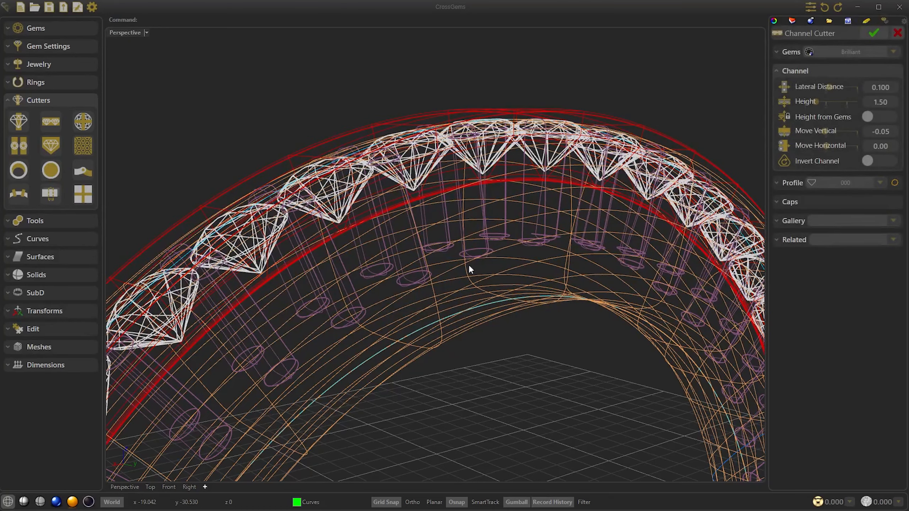
scroll(469, 265, down, 2)
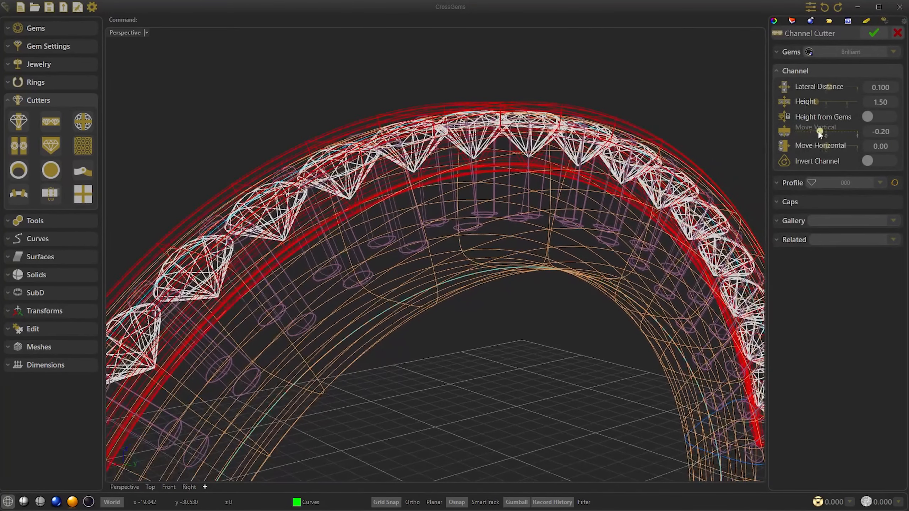
drag(789, 131, 786, 130)
right_drag(510, 278, 493, 269)
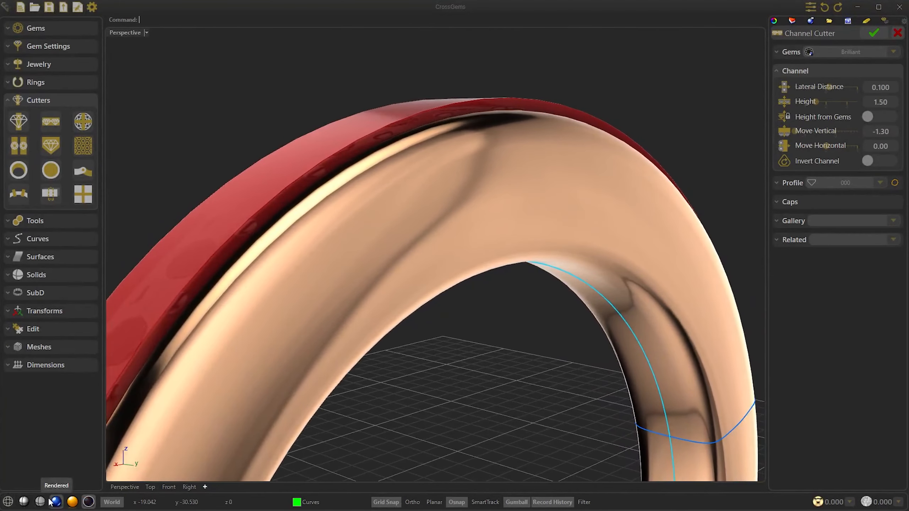
Step: Widen the duplicated channel cutter to a lateral distance of 1.650, checking it in the shaded display
click(24, 501)
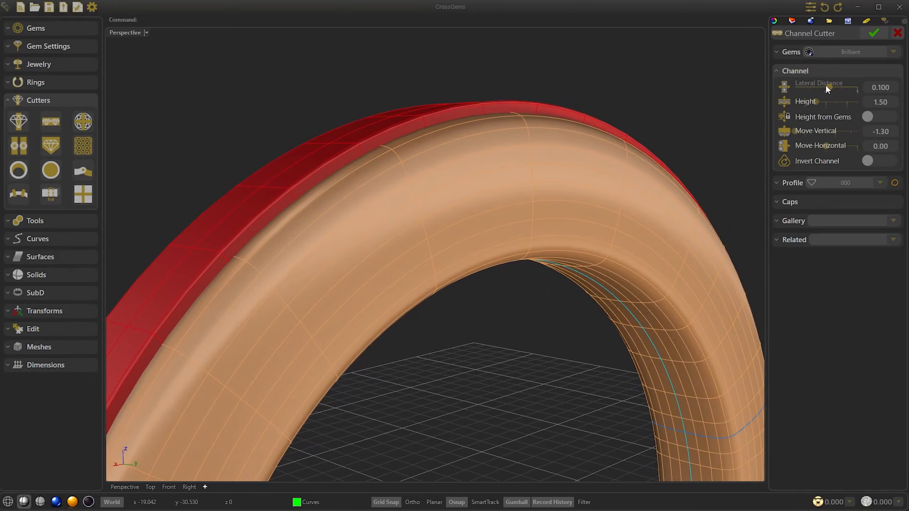
drag(836, 89, 858, 87)
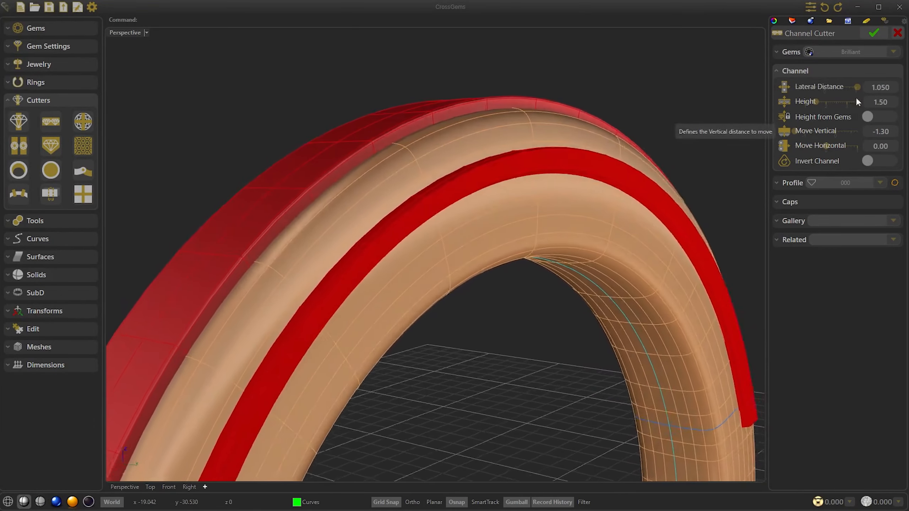
drag(861, 86, 878, 88)
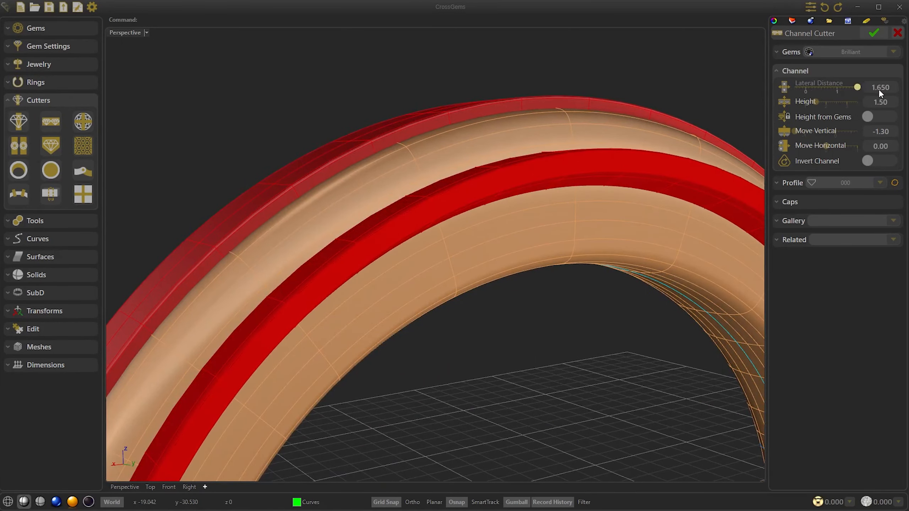
Step: Give the duplicated channel cutter the square profile 003 and a height of 0.90, and complete it
click(856, 184)
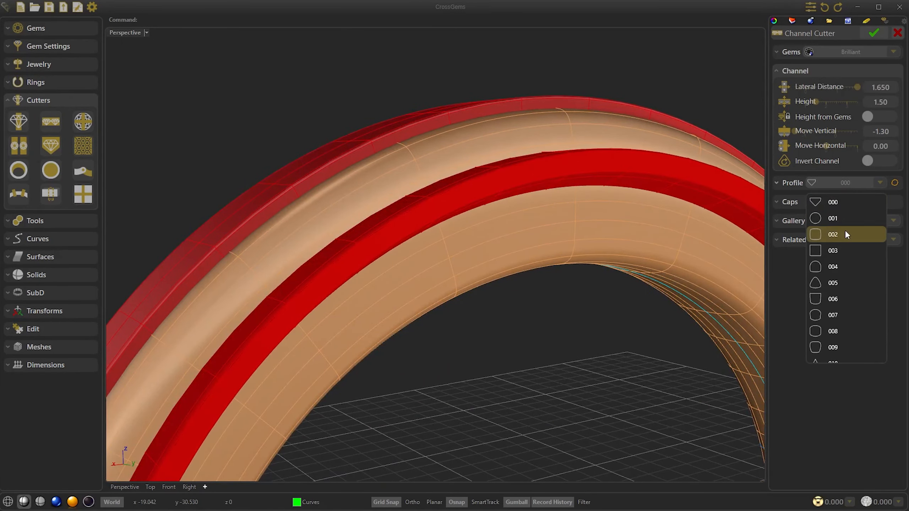
click(840, 252)
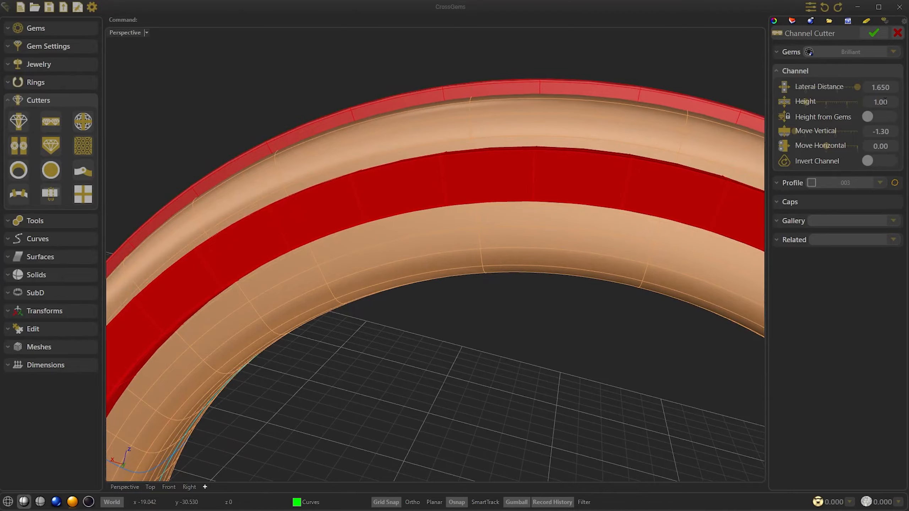
scroll(885, 101, down, 1)
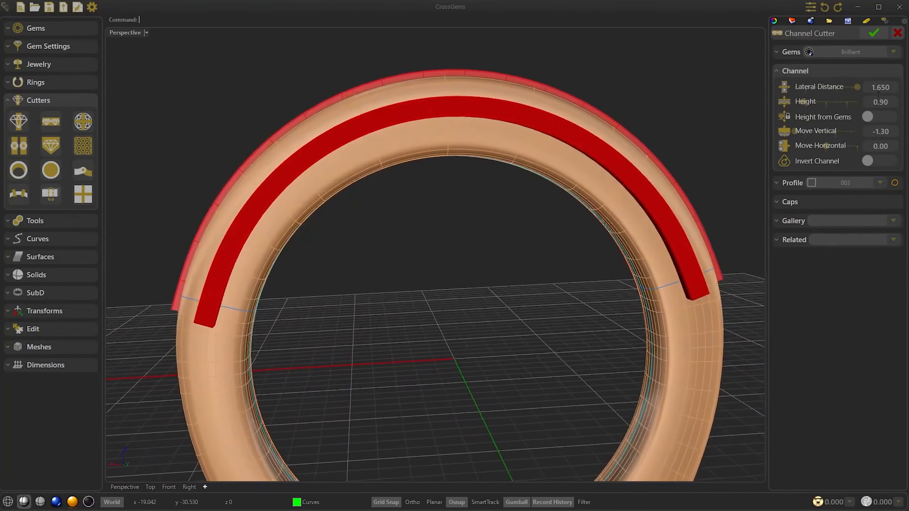
click(874, 33)
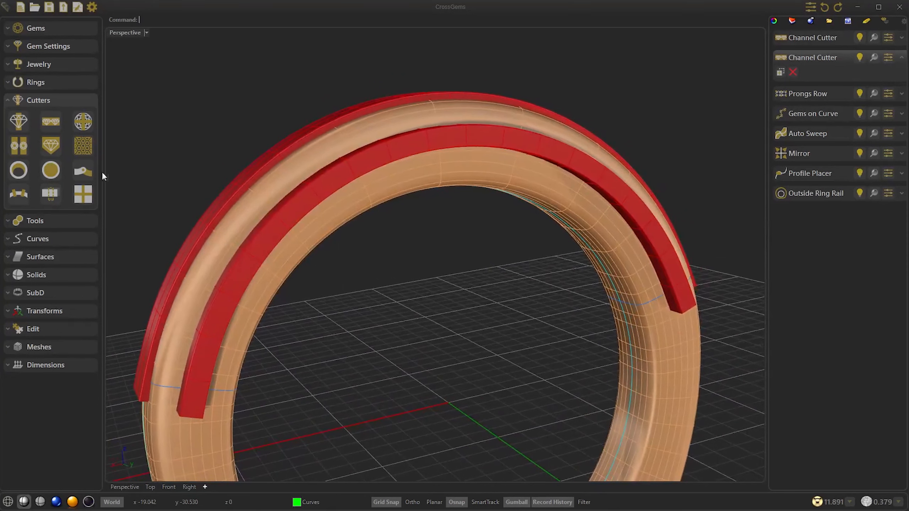
Step: Subtract both channel cutters from the swept band with a Boolean Difference
click(51, 224)
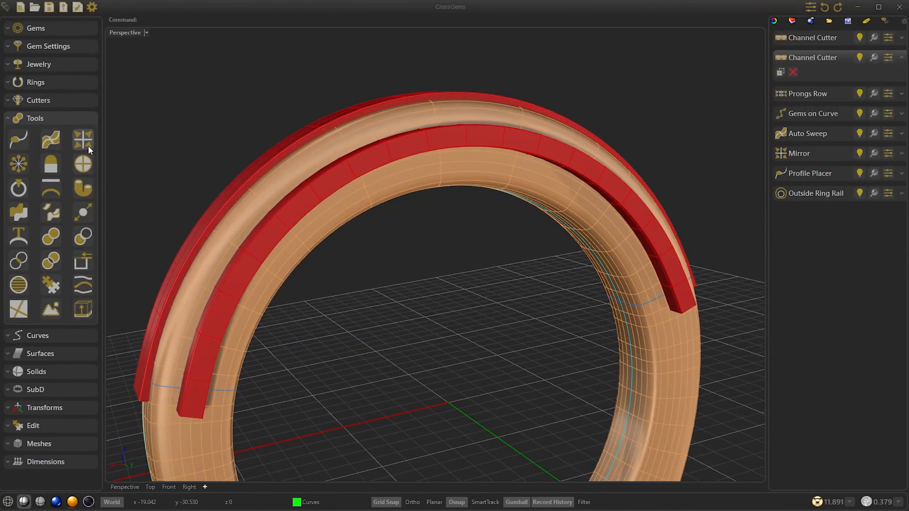
click(83, 238)
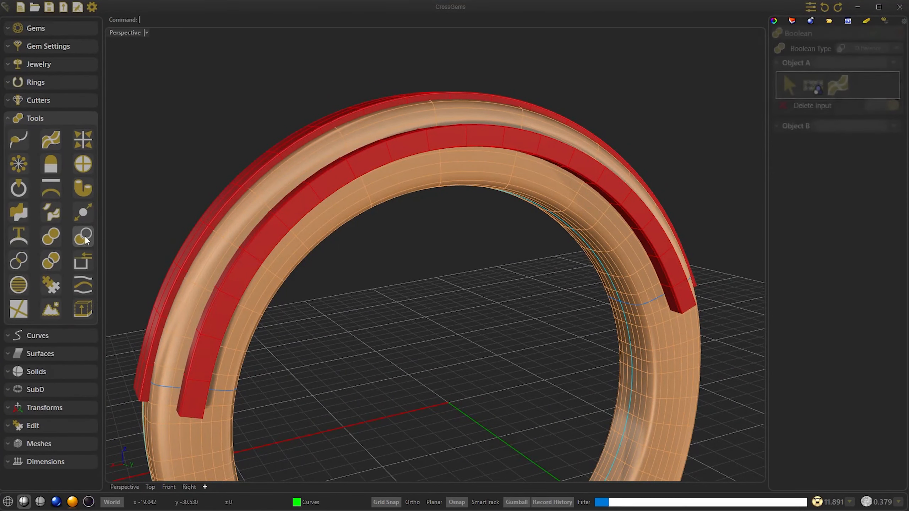
click(831, 88)
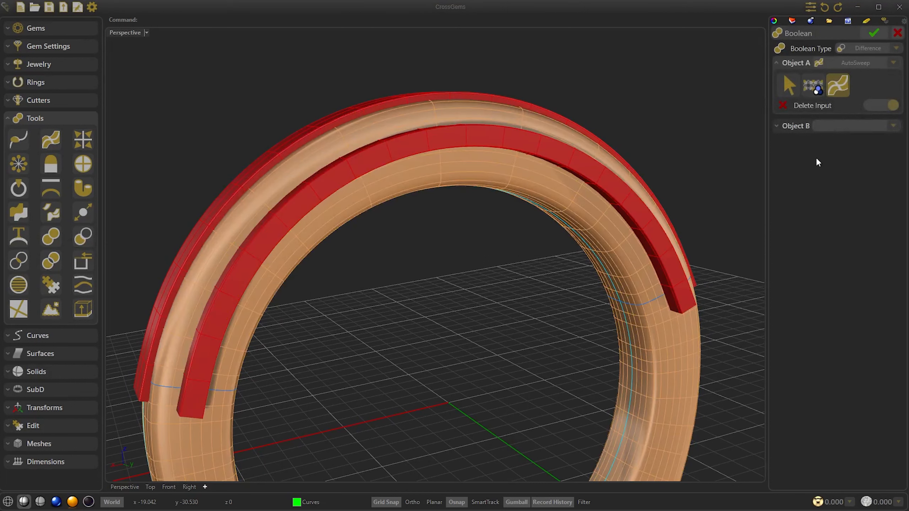
click(798, 126)
click(834, 103)
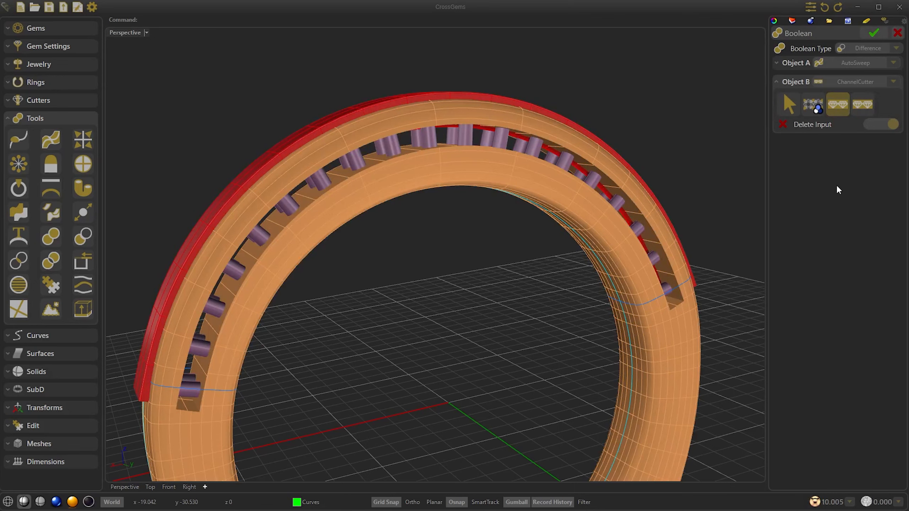
click(859, 106)
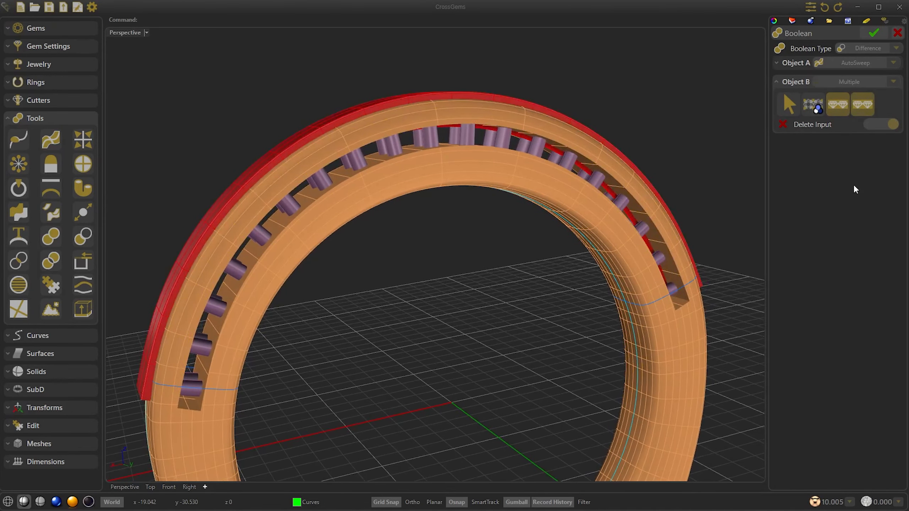
click(873, 33)
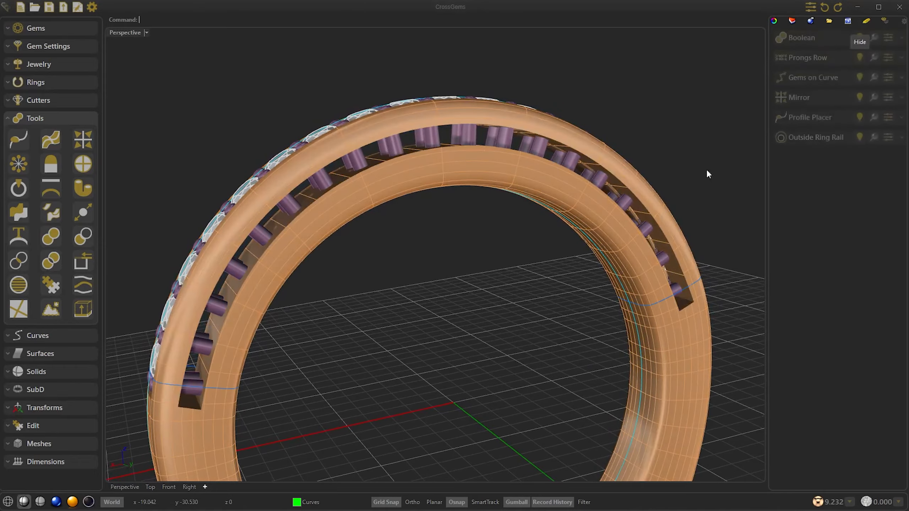
Step: Return to the CrossGems display mode and assign the Yellow Gold 19.25K material to the ring band and prongs
click(89, 502)
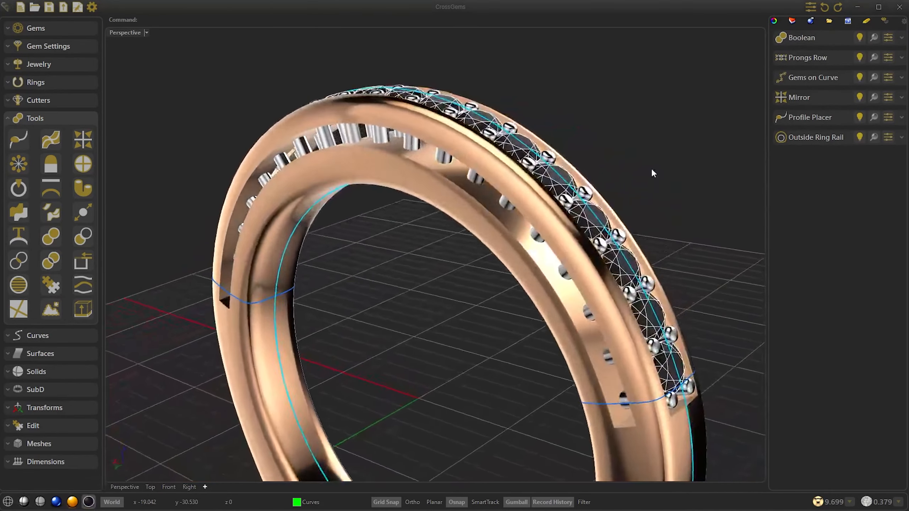
click(533, 238)
click(573, 268)
click(848, 21)
click(861, 227)
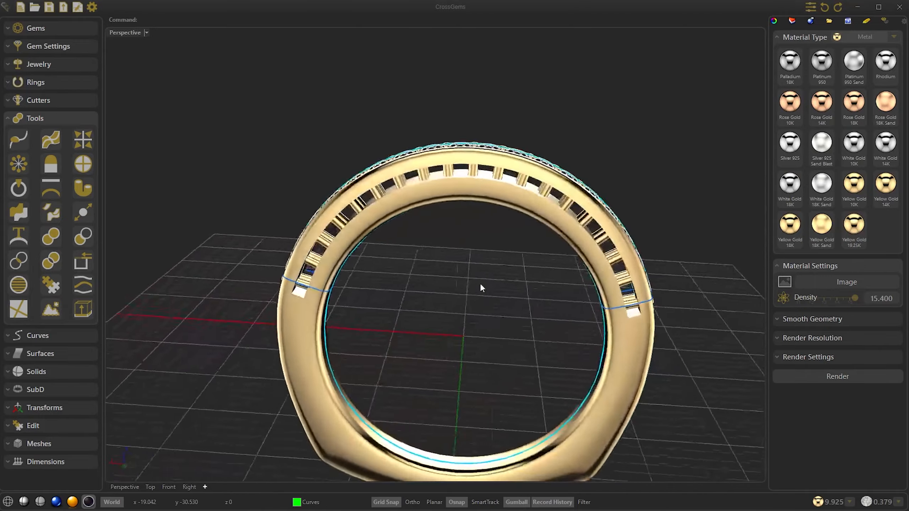
Step: Preview the gold ring in the Rendered and Raytraced display modes
click(56, 502)
click(885, 21)
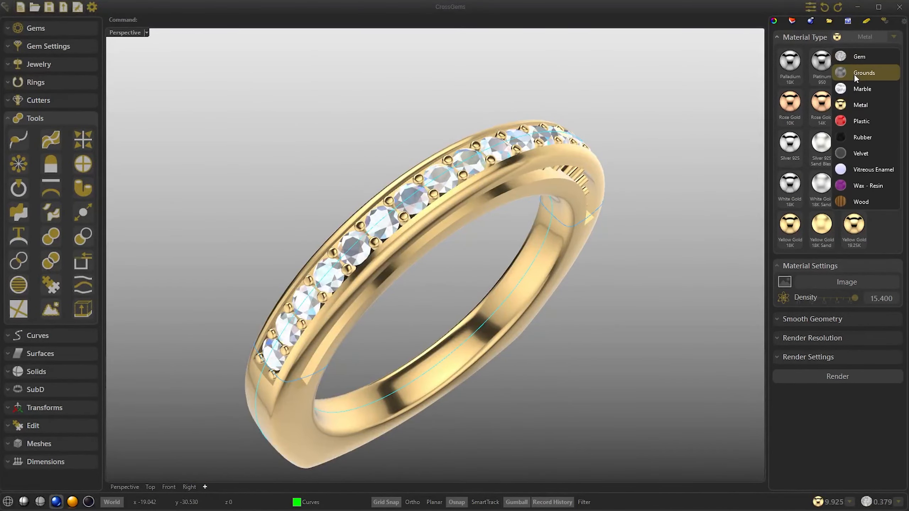
click(854, 61)
click(73, 502)
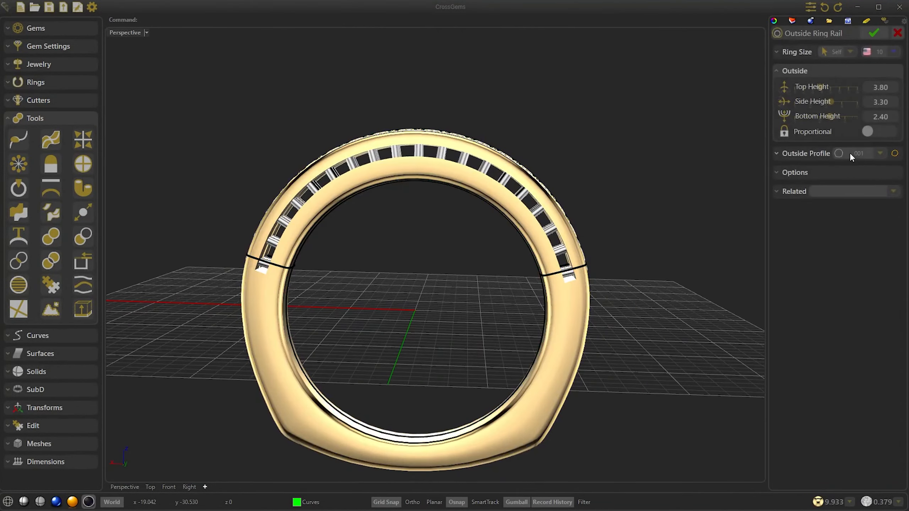
Step: Try outside profiles 004 and 013 on the outside ring rail
click(850, 252)
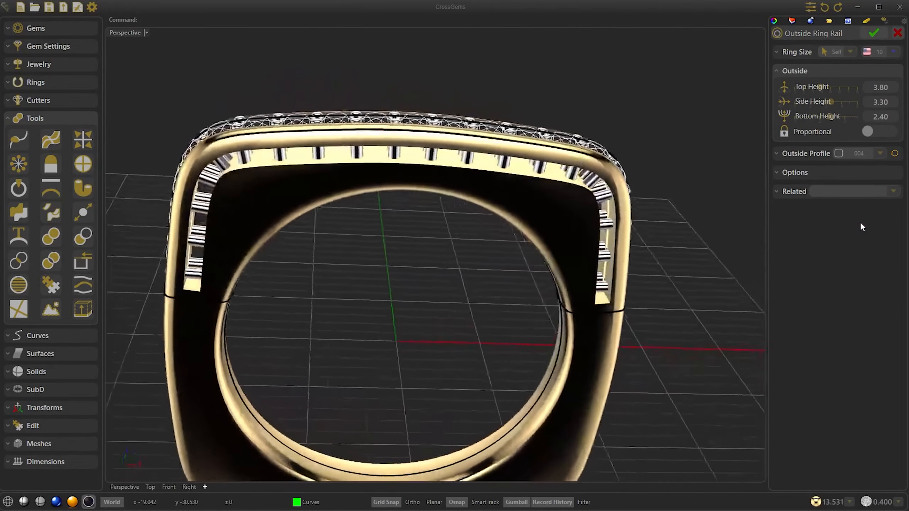
click(867, 159)
click(854, 310)
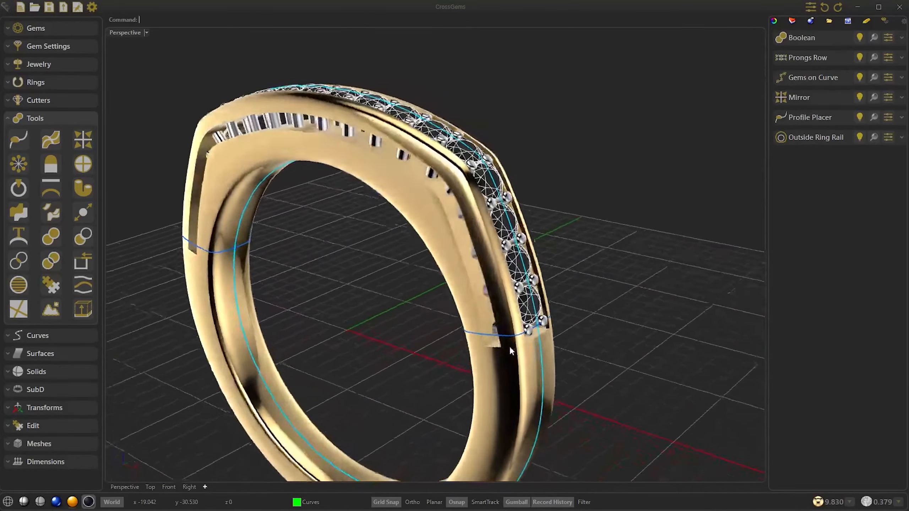
Step: Edit the Profile Placer to give the ring band a different cross-section profile
click(499, 336)
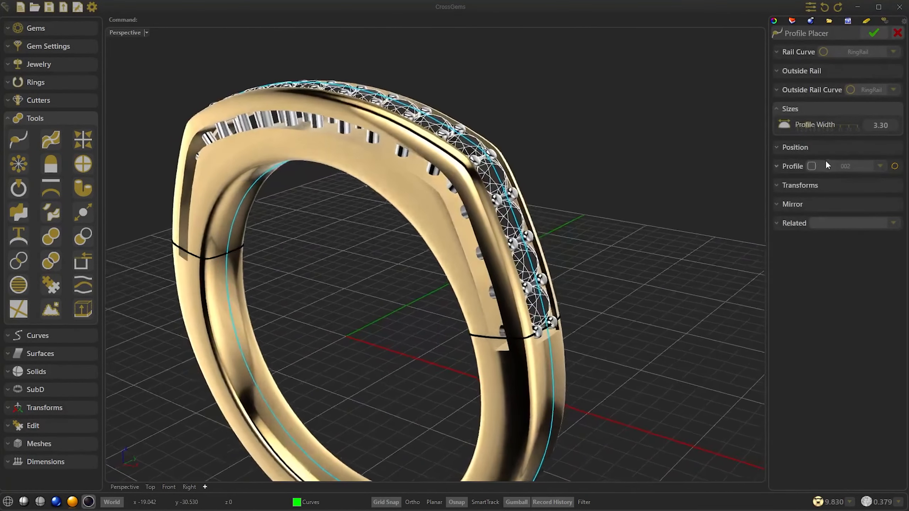
click(835, 166)
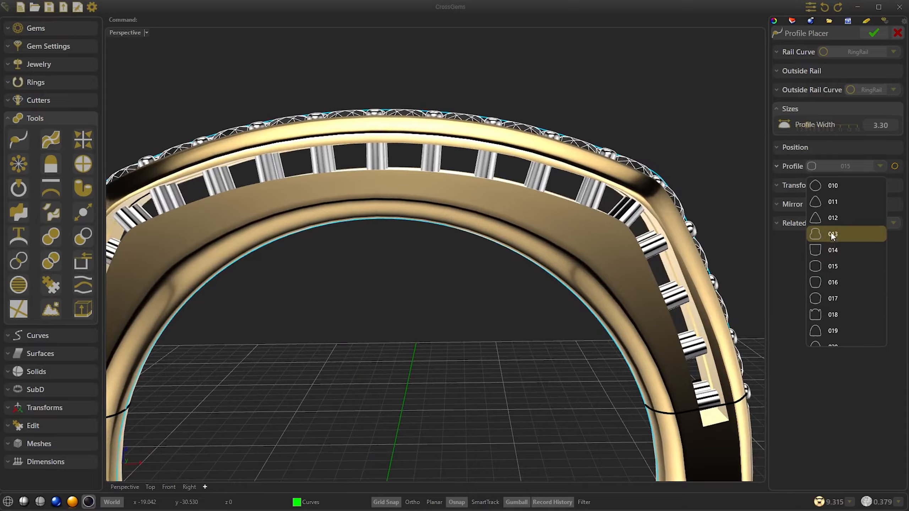
click(831, 256)
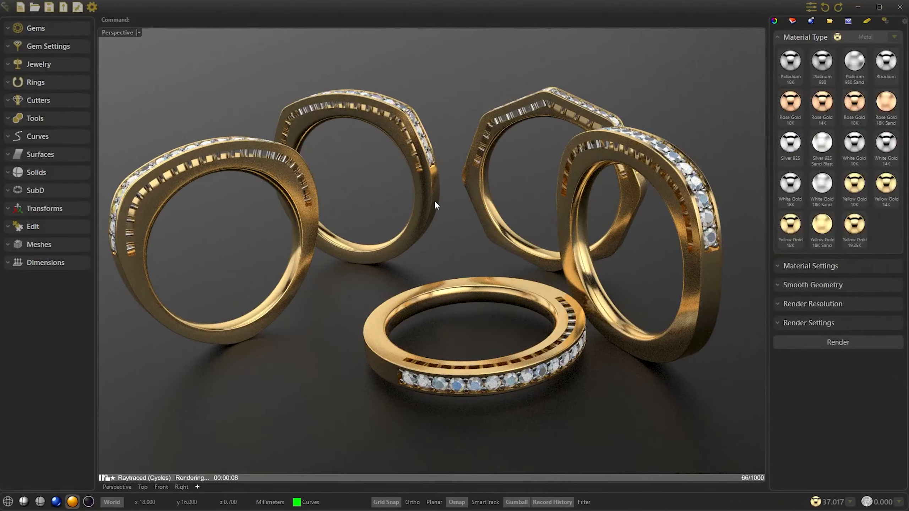
Step: Assign White Gold 18K to the rightmost upright ring in the group and select the rear-left ring
click(573, 186)
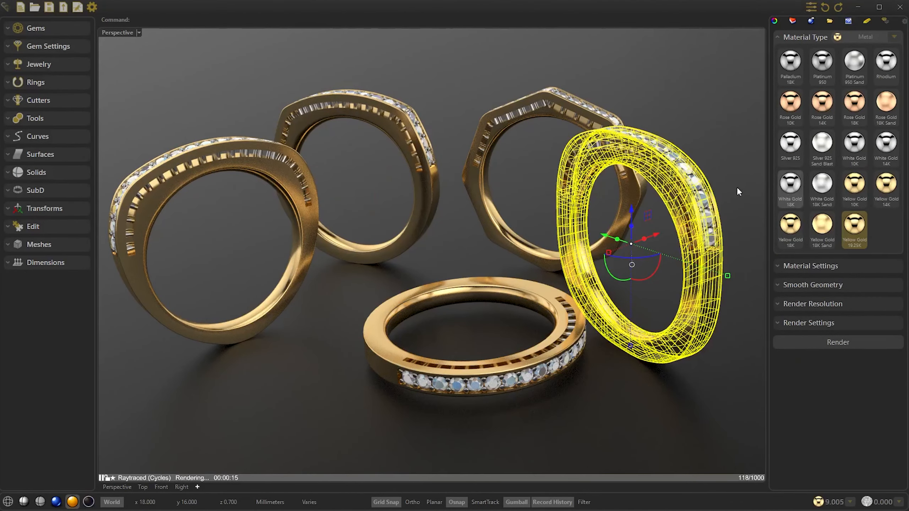
click(790, 183)
click(358, 104)
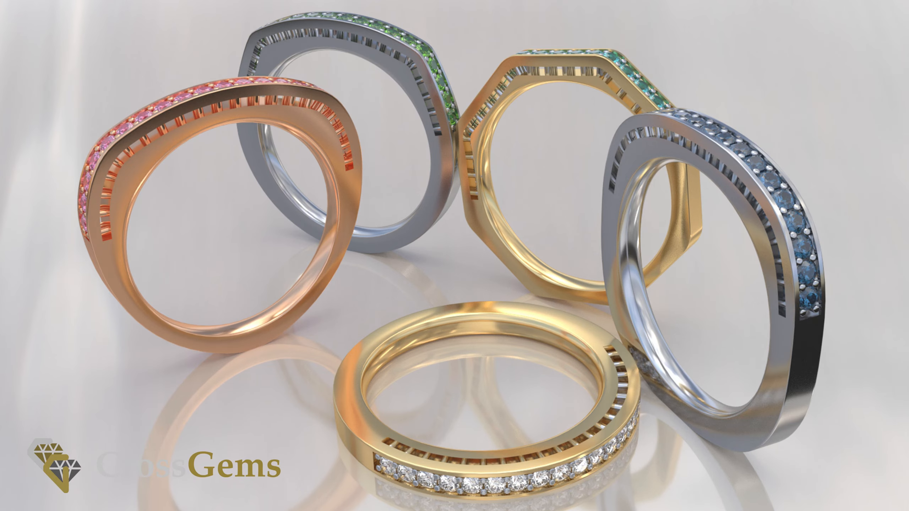